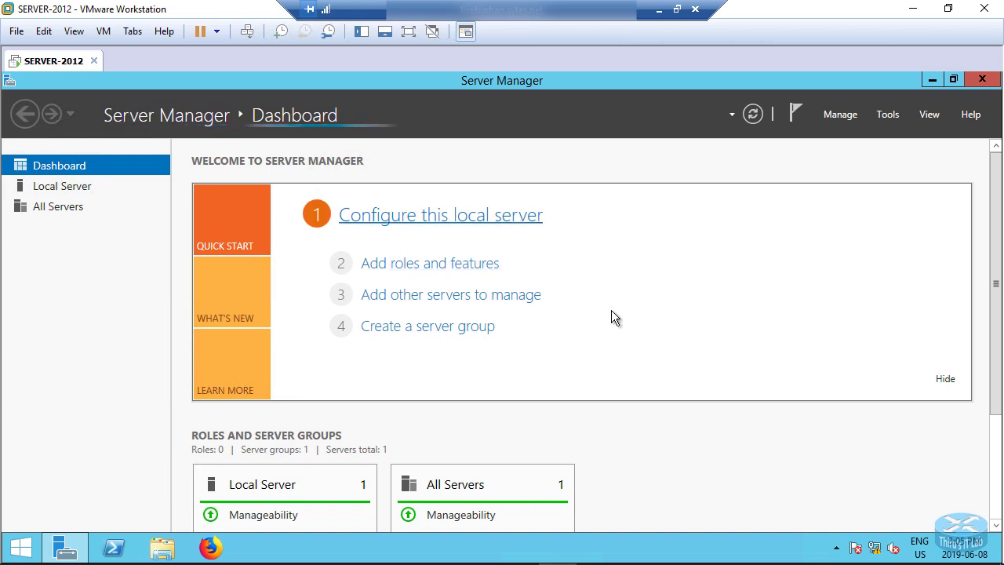
Launch the Add Roles and Features wizard and proceed with a role-based installation on server DC-1.thiru.local
{"action": "left_click", "coordinate": [398, 267]}
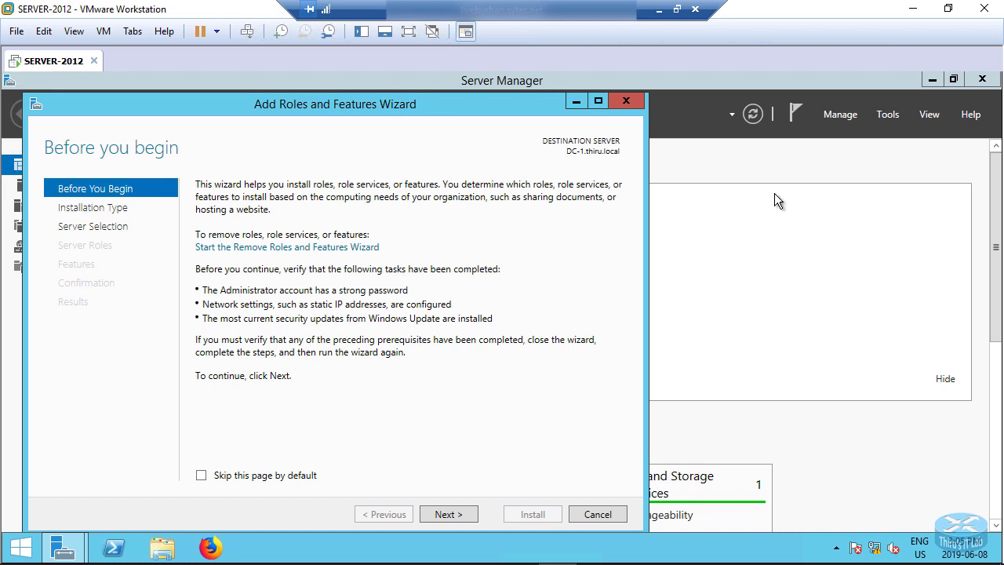
{"action": "left_click", "coordinate": [460, 513]}
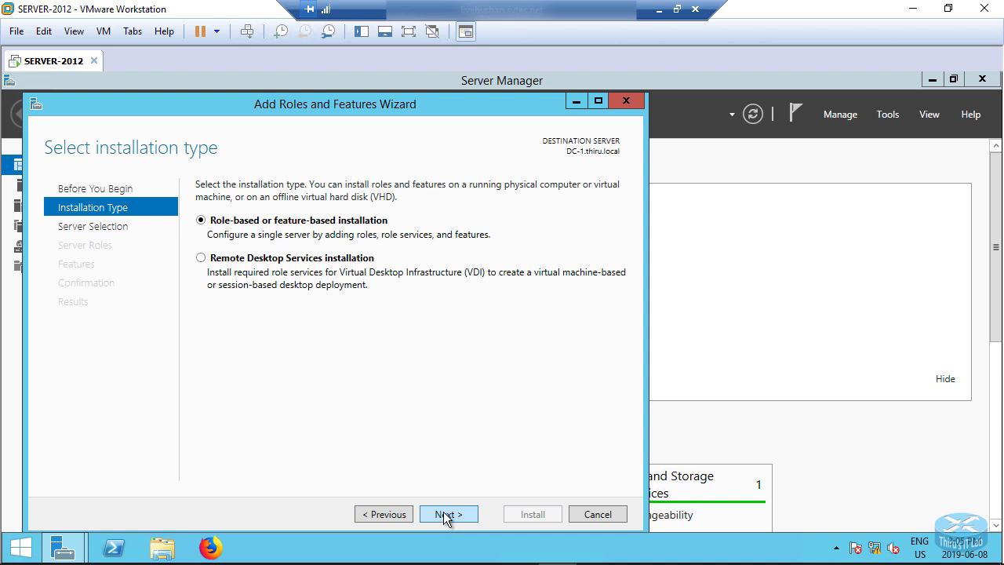
{"action": "key", "text": "Return"}
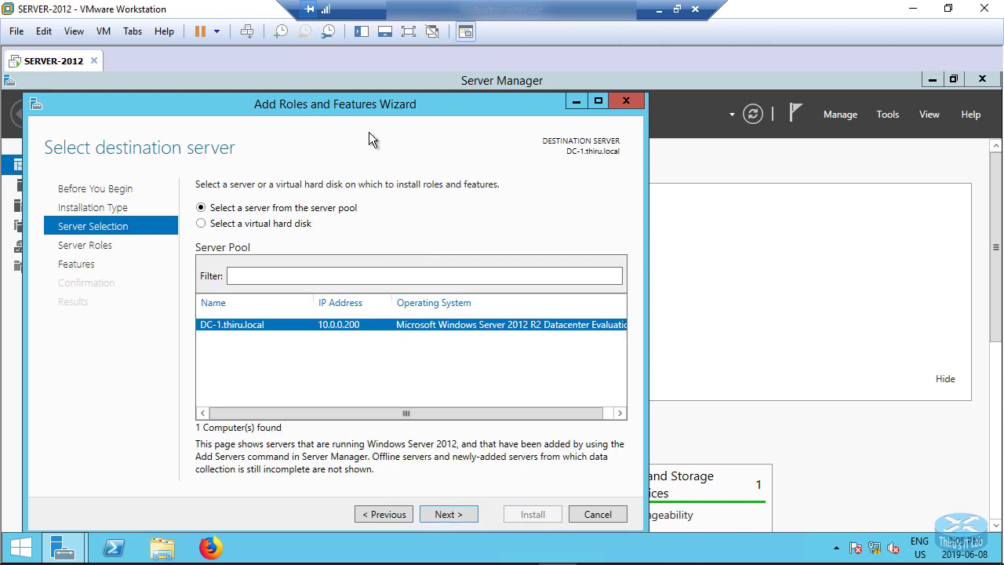
{"action": "left_click_drag", "start_coordinate": [372, 101], "coordinate": [464, 81]}
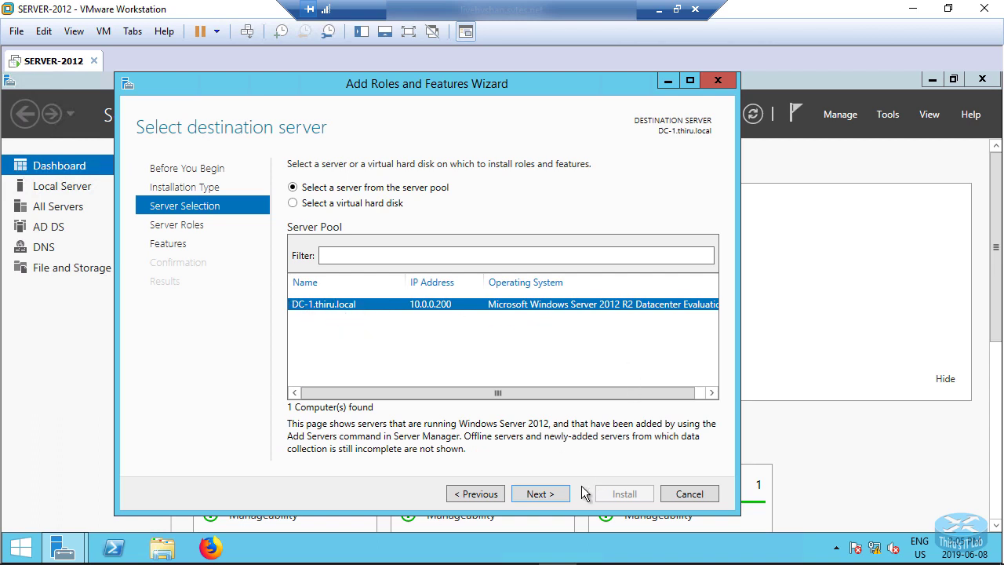
{"action": "left_click", "coordinate": [544, 497]}
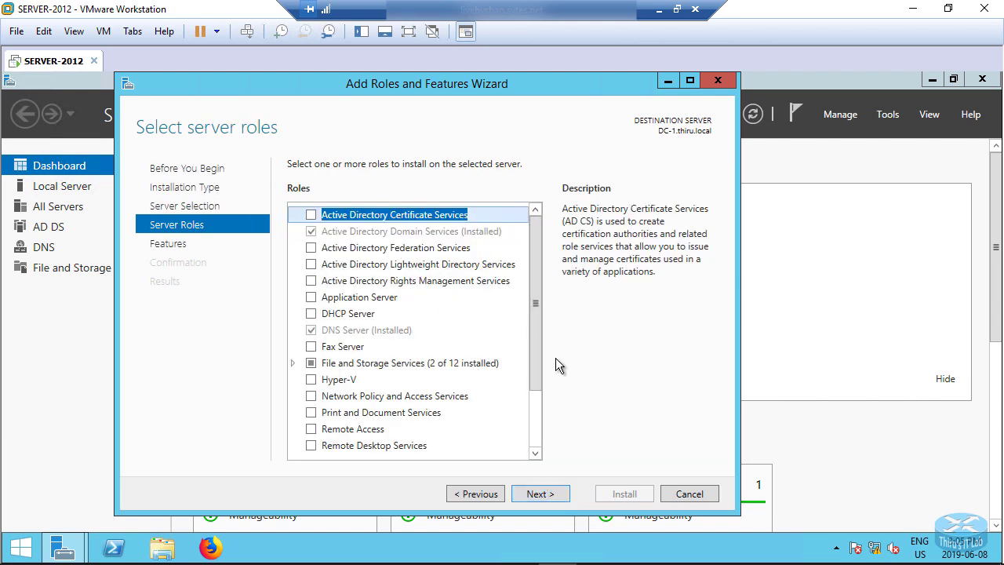
Select the DHCP Server role, include its management tools, and install it
{"action": "left_click", "coordinate": [311, 314]}
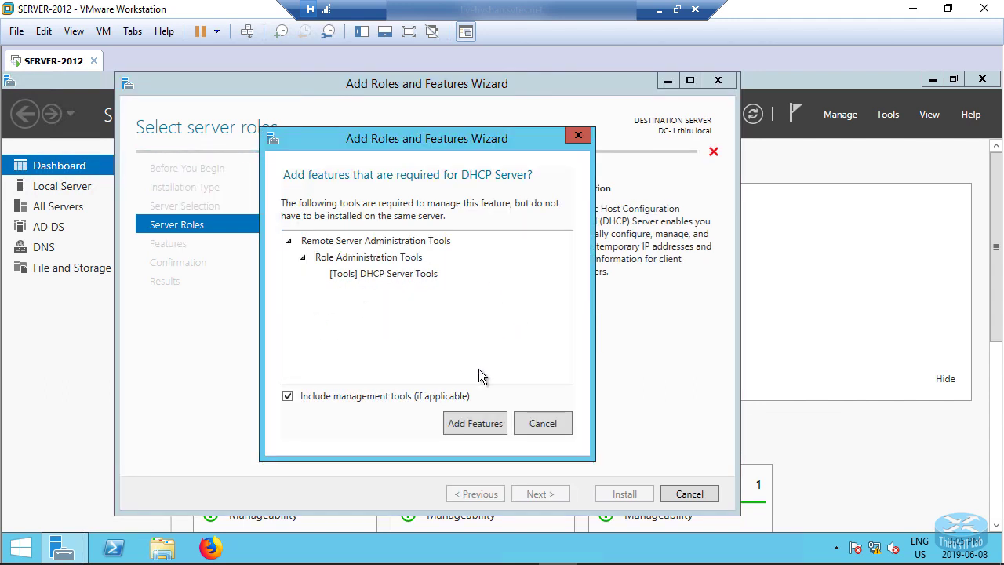
{"action": "left_click", "coordinate": [474, 423]}
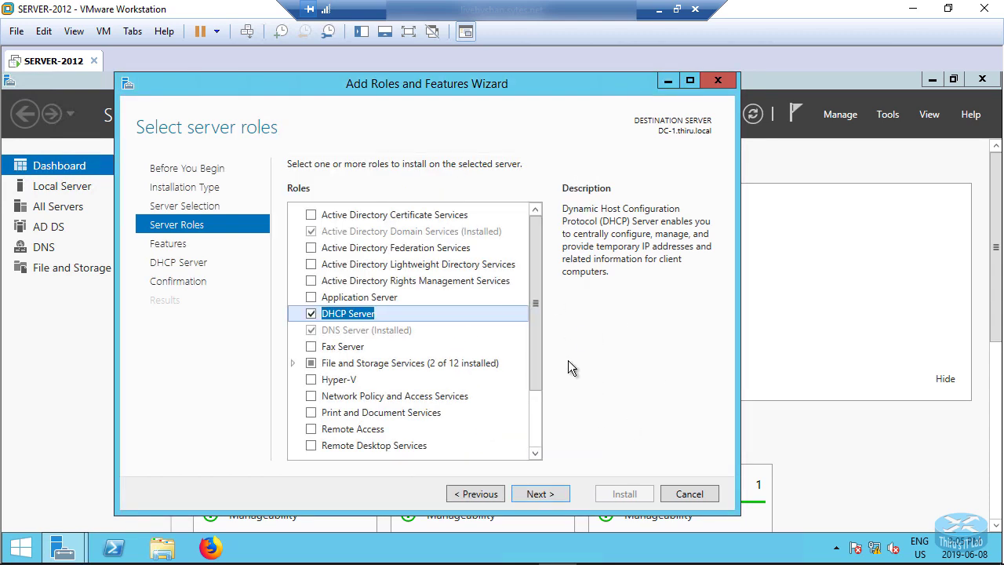
{"action": "left_click", "coordinate": [532, 493]}
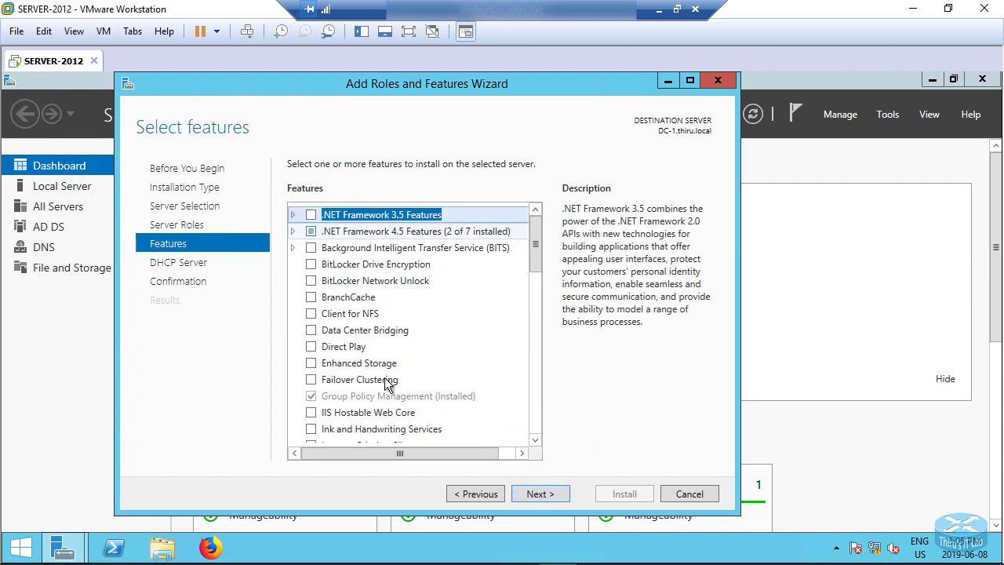
{"action": "left_click", "coordinate": [541, 494]}
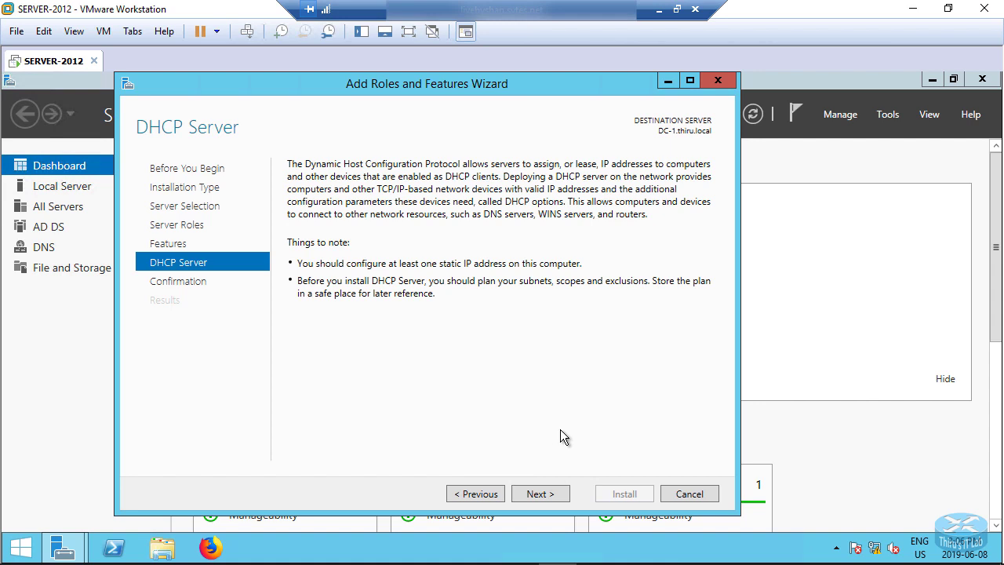
{"action": "left_click", "coordinate": [538, 492]}
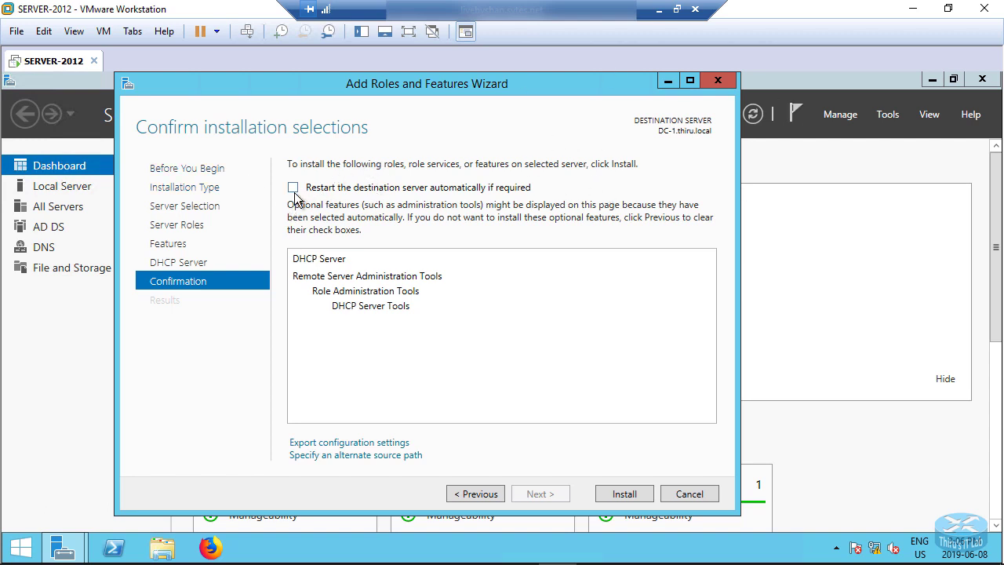
{"action": "left_click", "coordinate": [635, 492]}
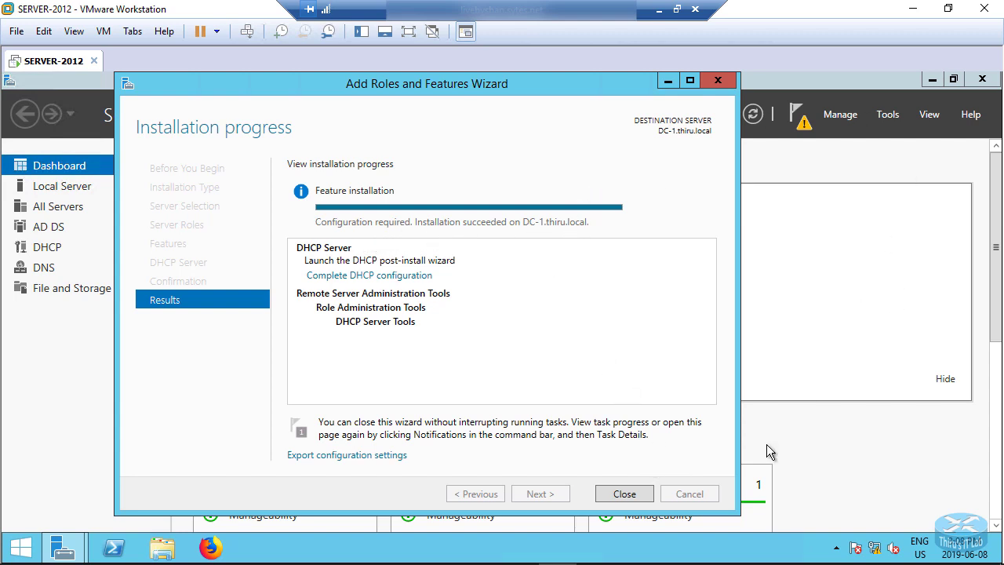
Close the installer and complete the DHCP post-install configuration, committing authorization with the current administrator credentials
{"action": "left_click", "coordinate": [622, 496]}
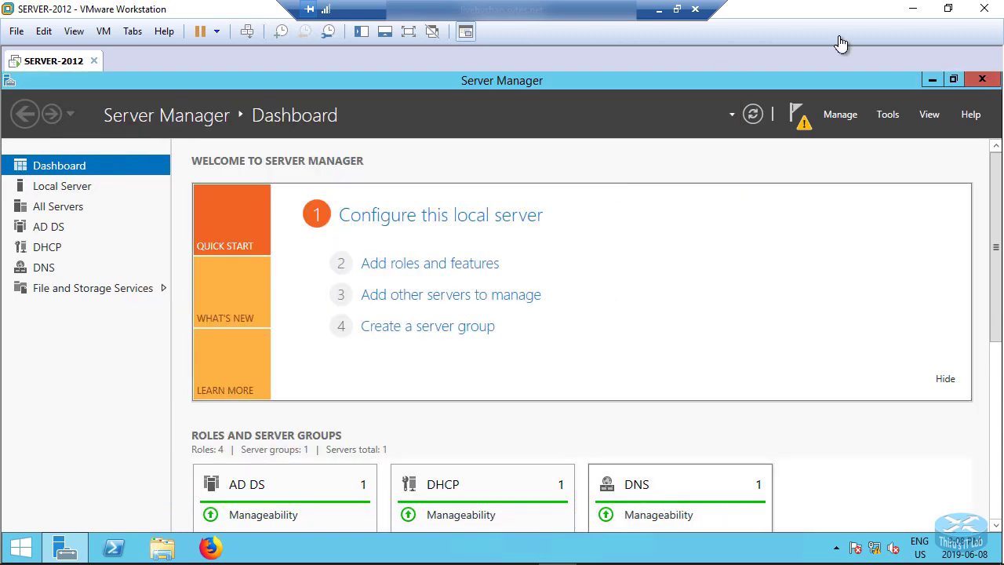
{"action": "left_click", "coordinate": [800, 118]}
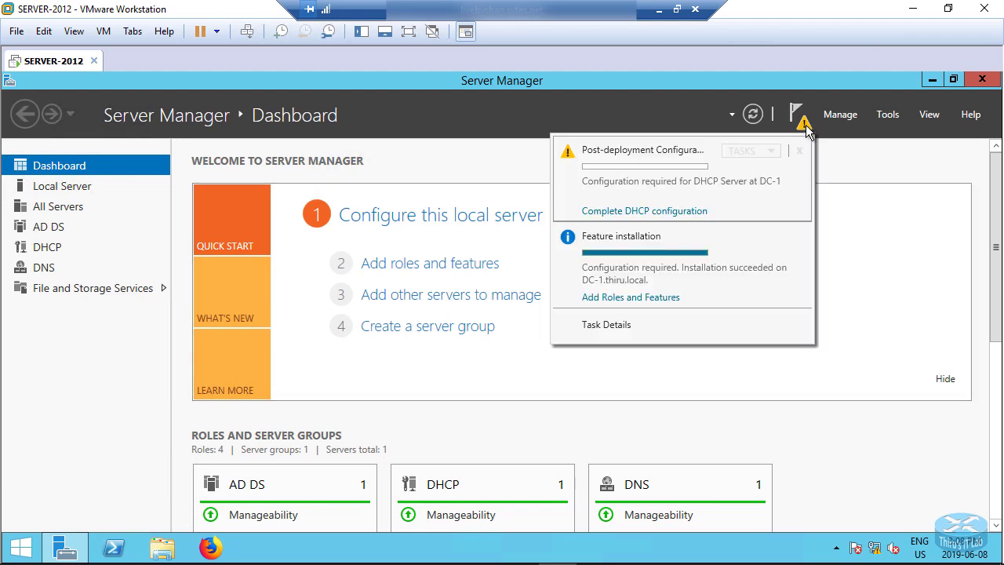
{"action": "left_click", "coordinate": [659, 212]}
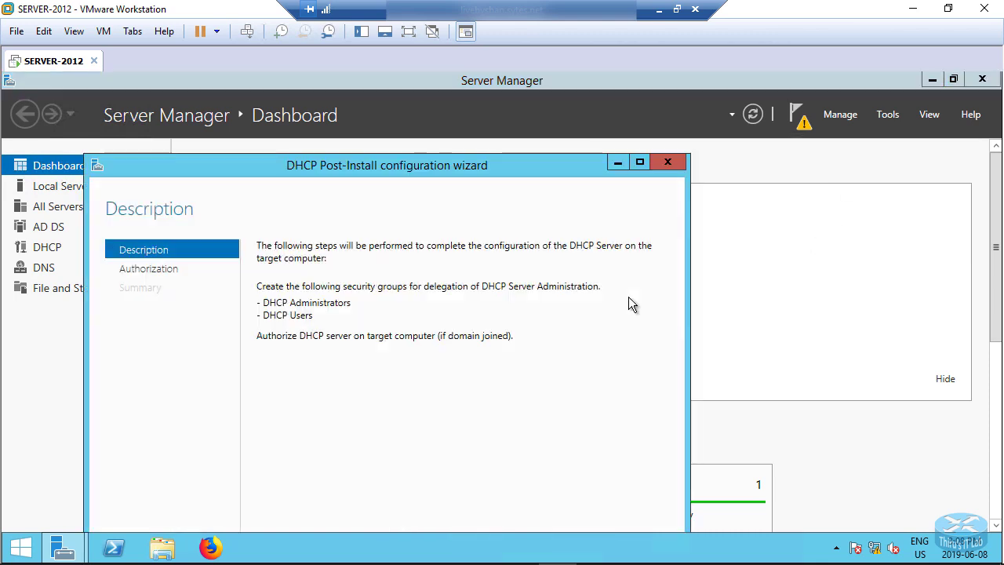
{"action": "left_click_drag", "start_coordinate": [481, 163], "coordinate": [551, 104]}
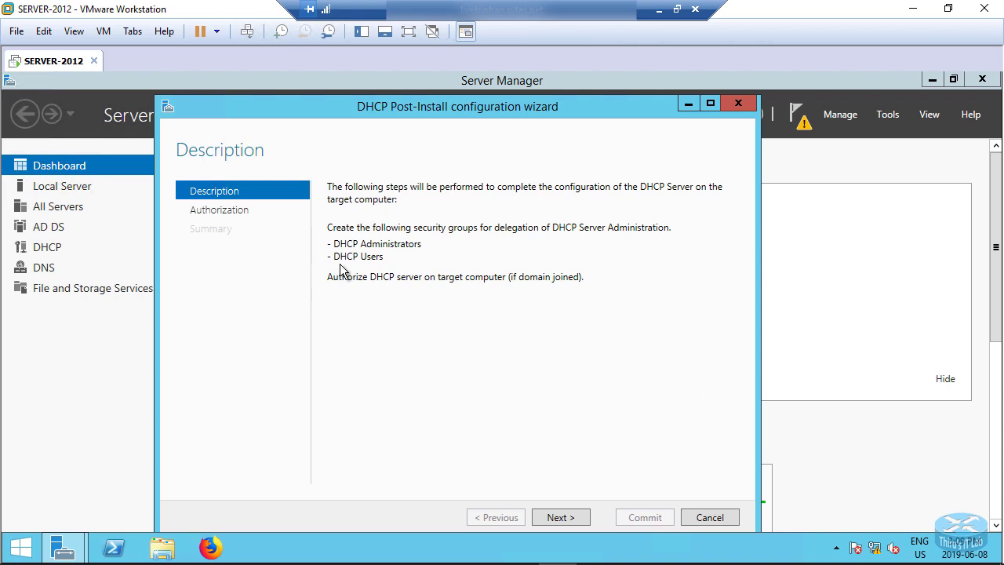
{"action": "left_click", "coordinate": [562, 518]}
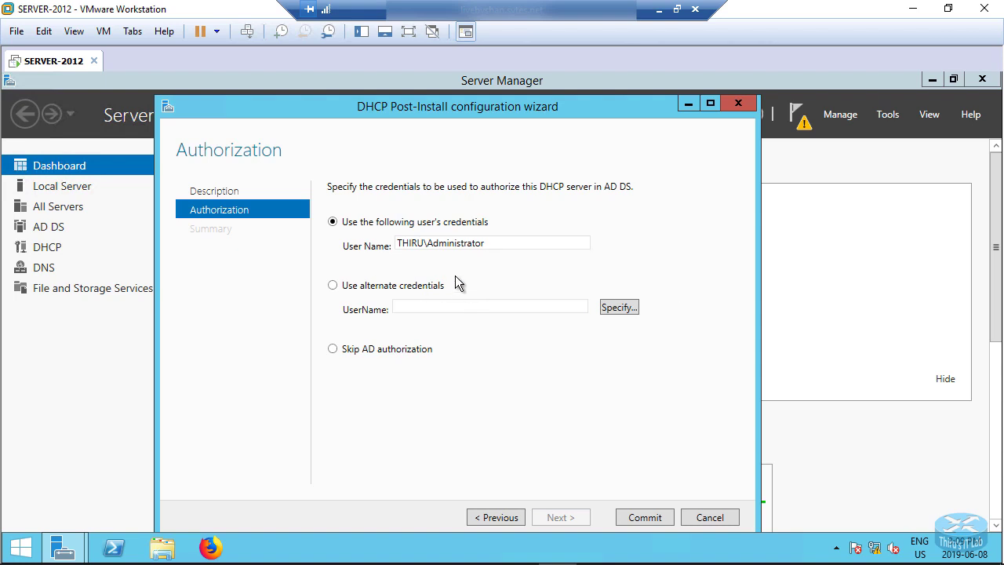
{"action": "left_click", "coordinate": [650, 519]}
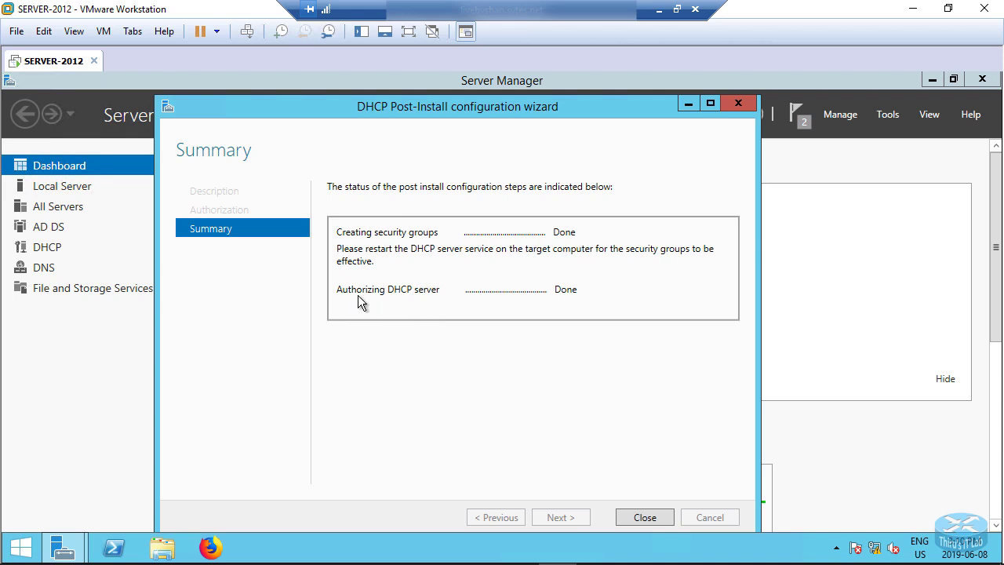
{"action": "left_click", "coordinate": [642, 514]}
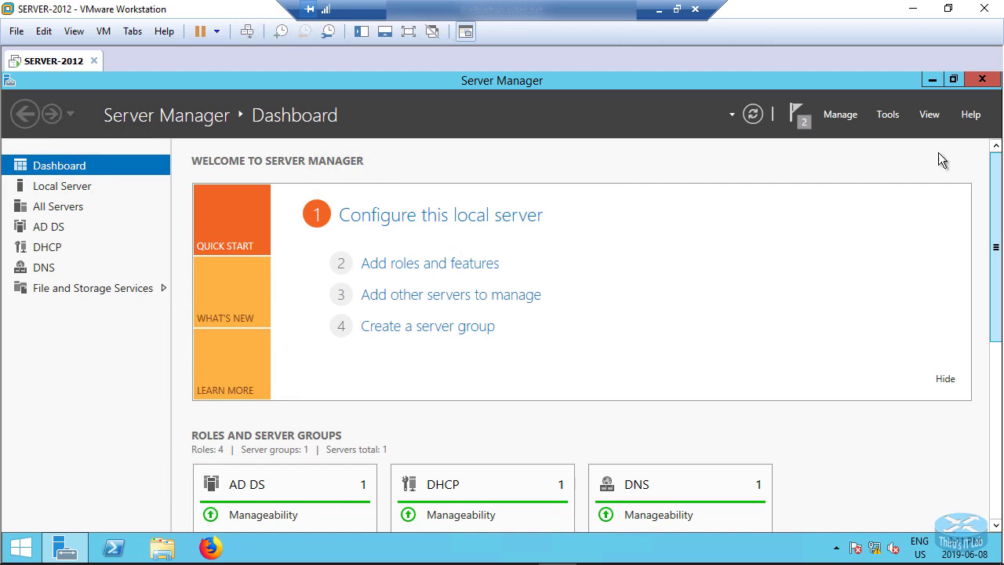
Open the DHCP console, maximize it, and expand the dc-1.thiru.local server to its IPv4 node
{"action": "left_click", "coordinate": [889, 115]}
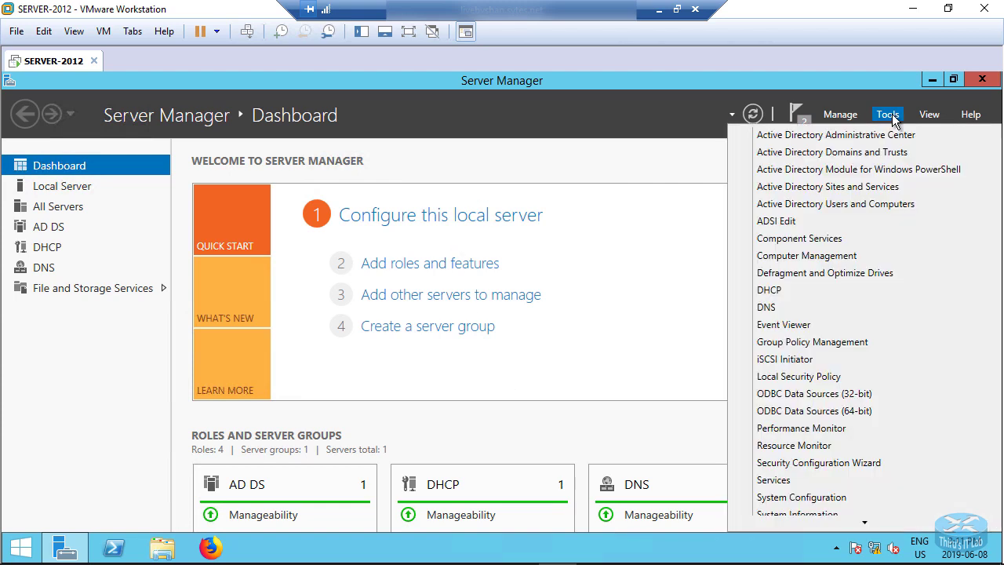
{"action": "left_click", "coordinate": [781, 290]}
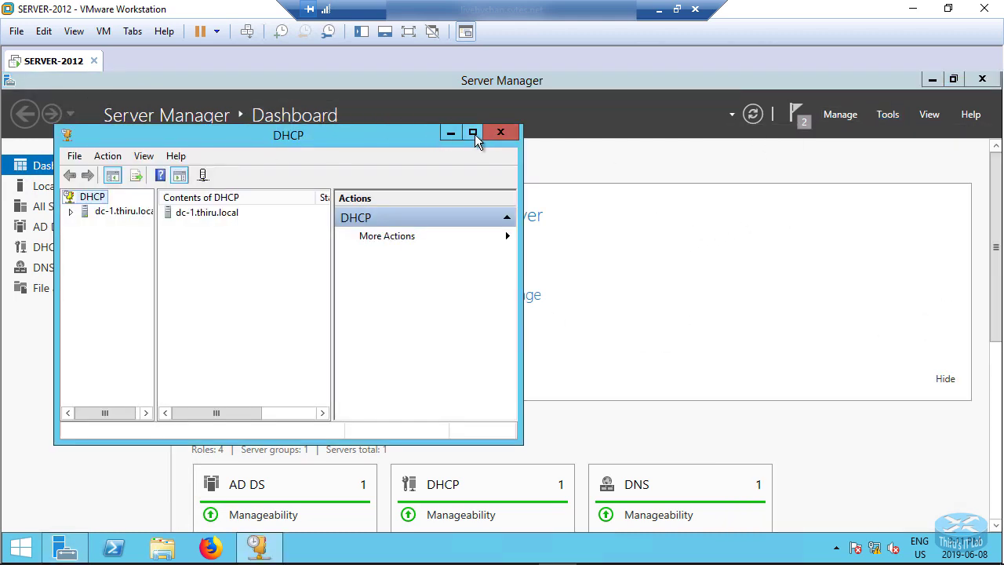
{"action": "left_click", "coordinate": [473, 133]}
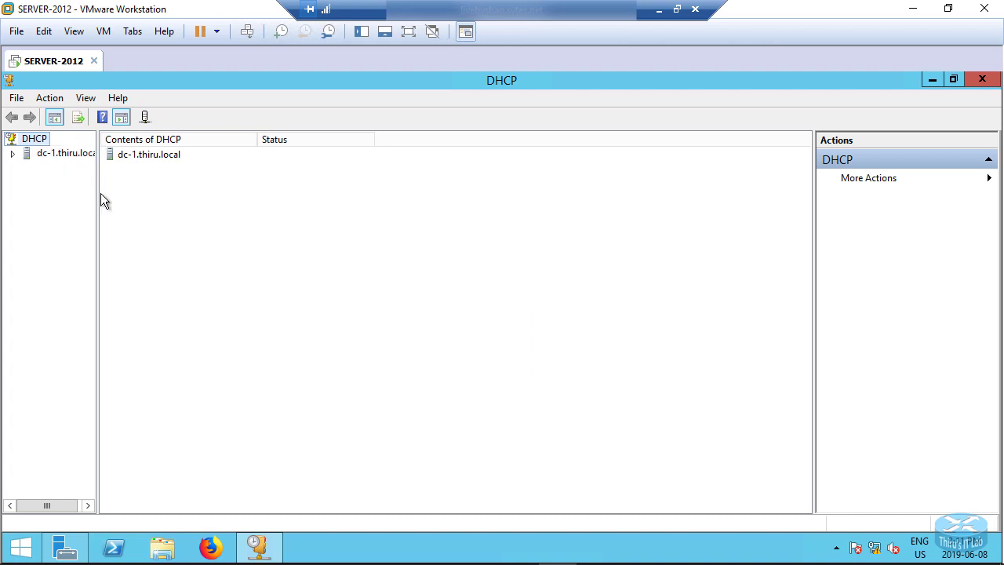
{"action": "left_click_drag", "start_coordinate": [97, 195], "coordinate": [129, 195]}
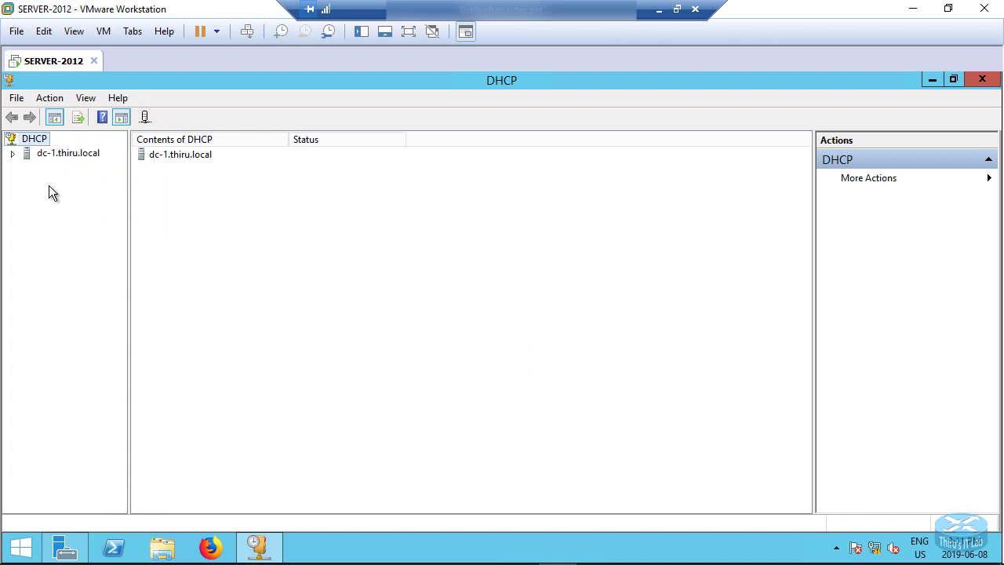
{"action": "left_click", "coordinate": [13, 155]}
{"action": "double_click", "coordinate": [61, 169]}
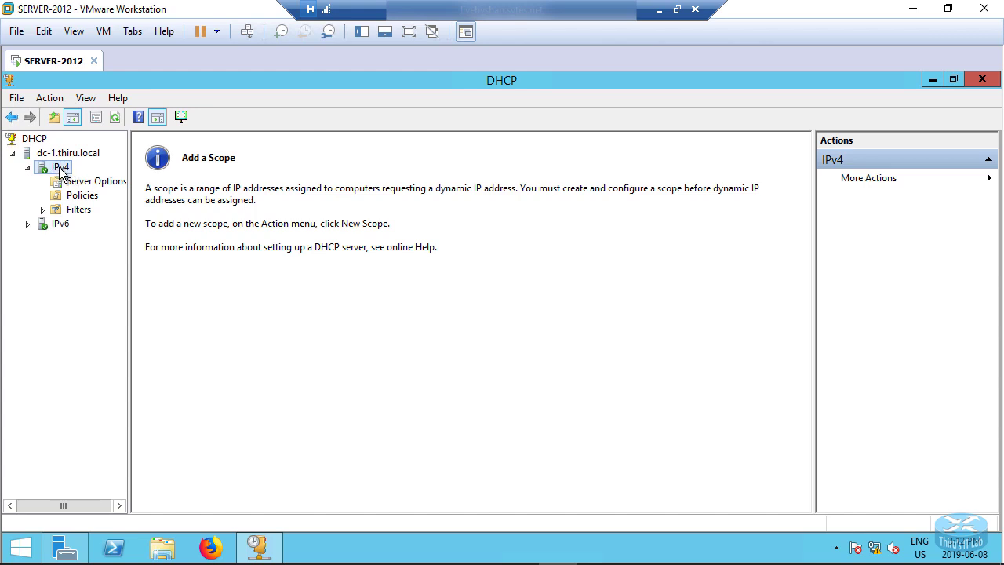
Start the New Scope wizard under IPv4 and enter a scope name for the 10 network
{"action": "right_click", "coordinate": [61, 172]}
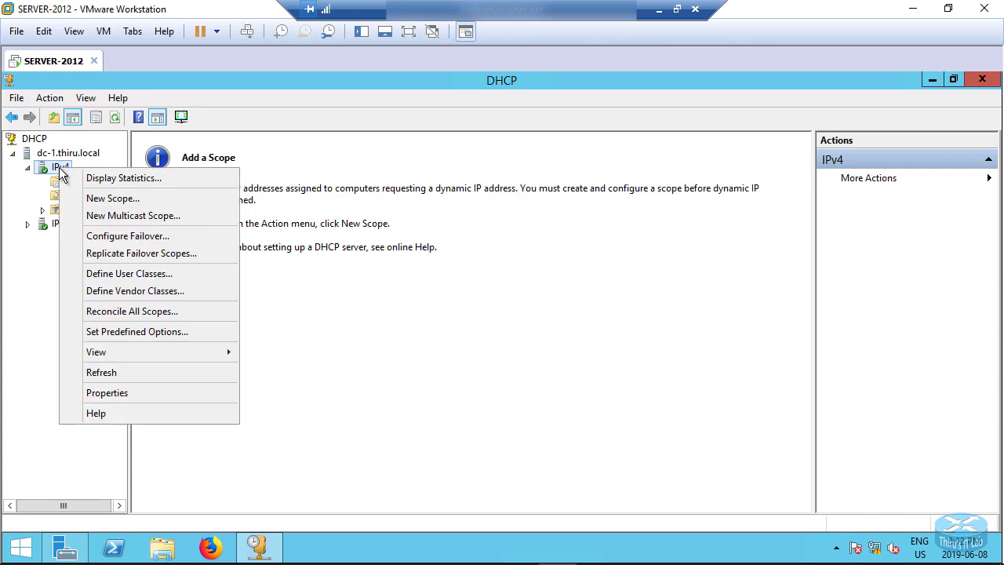
{"action": "left_click", "coordinate": [106, 199]}
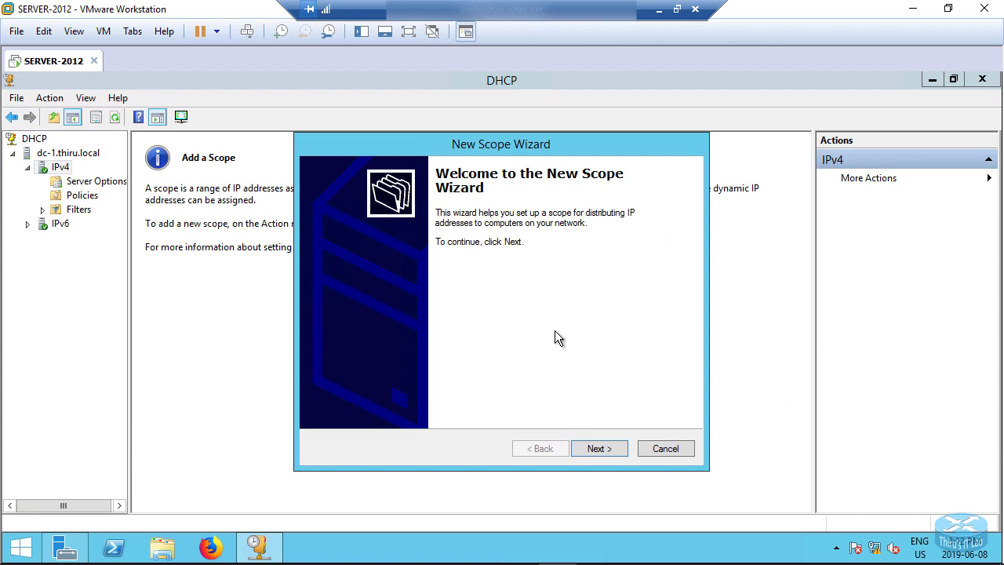
{"action": "left_click", "coordinate": [596, 452]}
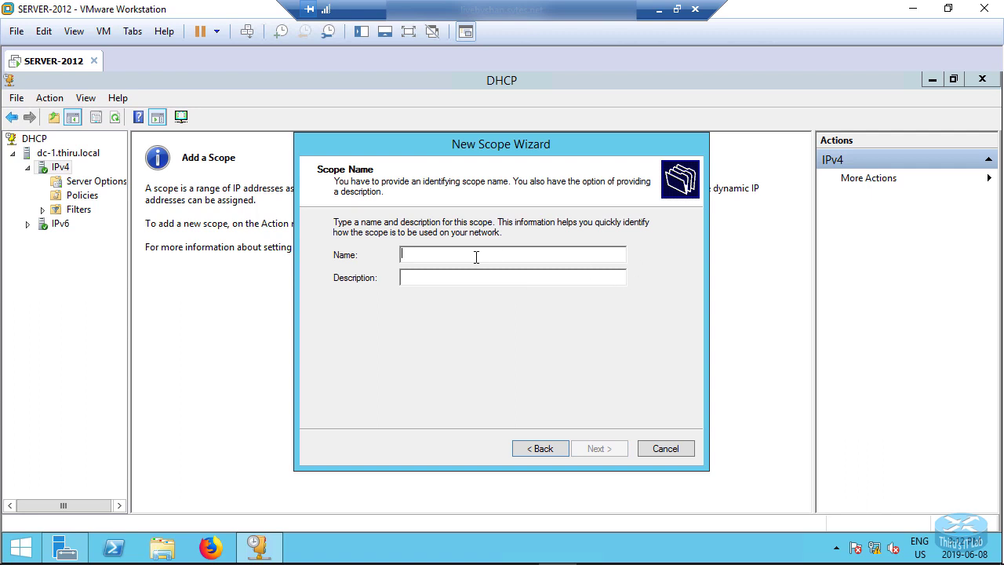
{"action": "type", "text": "10"}
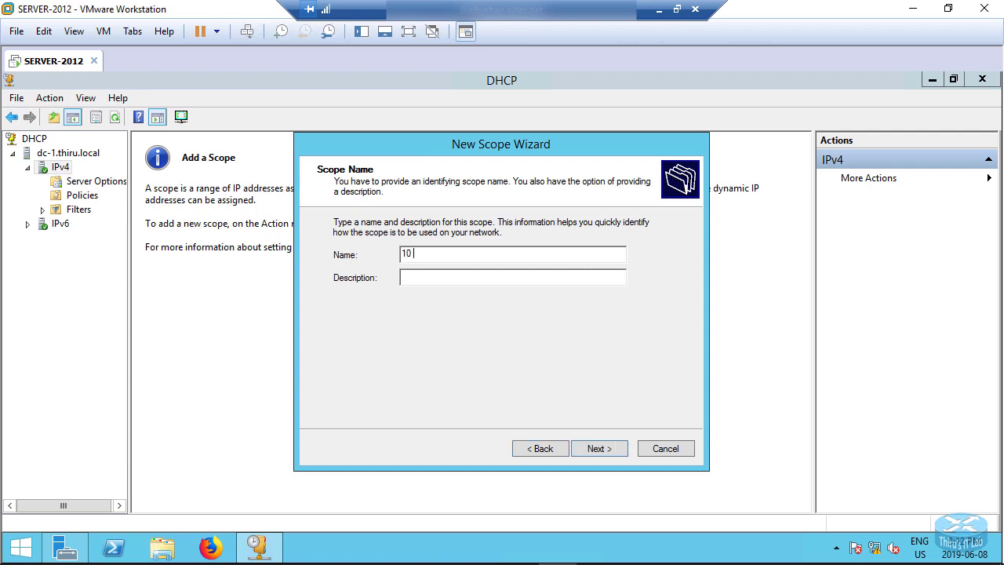
{"action": "type", "text": ".0.0"}
{"action": "key", "text": "BackSpace"}
{"action": "key", "text": "BackSpace"}
{"action": "key", "text": "BackSpace"}
{"action": "key", "text": "BackSpace"}
{"action": "type", "text": "Network"}
{"action": "left_click", "coordinate": [599, 449]}
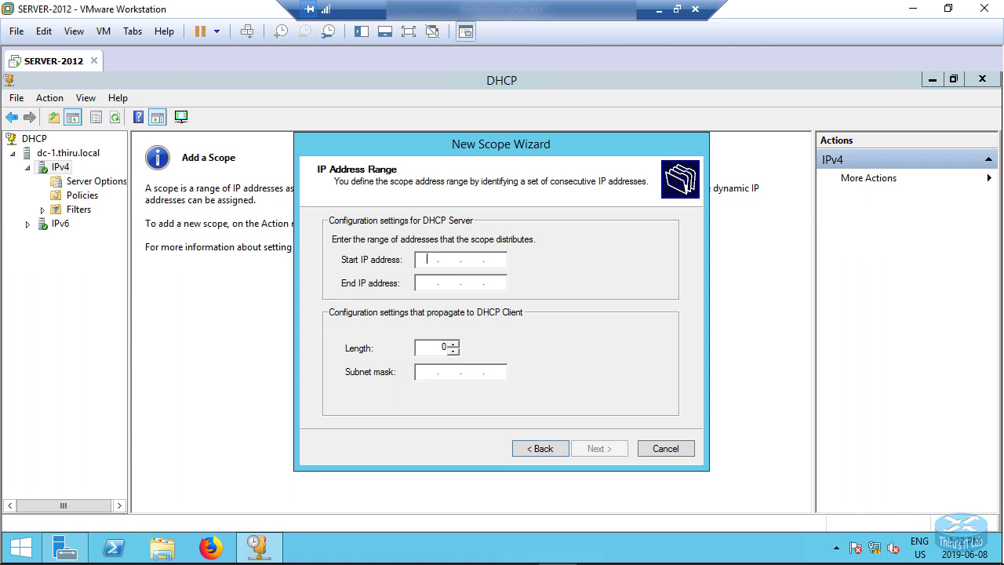
Set the scope range from 10.0.0.10 to 10.0.0.150 with a subnet prefix length of 24
{"action": "type", "text": "10.0.0.10"}
{"action": "left_click", "coordinate": [420, 287]}
{"action": "type", "text": "1"}
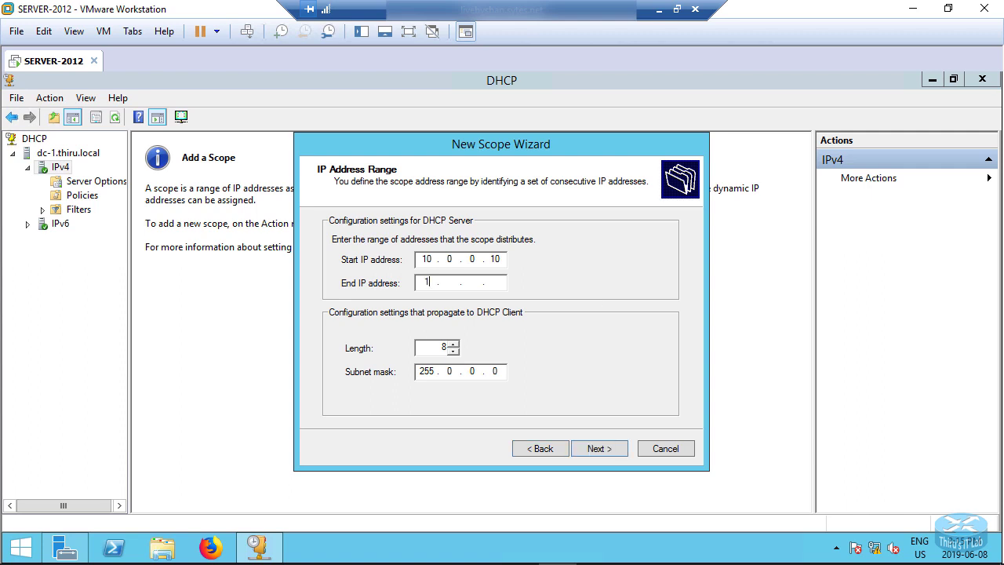
{"action": "type", "text": "0.0.0.150"}
{"action": "left_click_drag", "start_coordinate": [442, 349], "coordinate": [478, 345]}
{"action": "type", "text": "24"}
{"action": "left_click", "coordinate": [600, 449]}
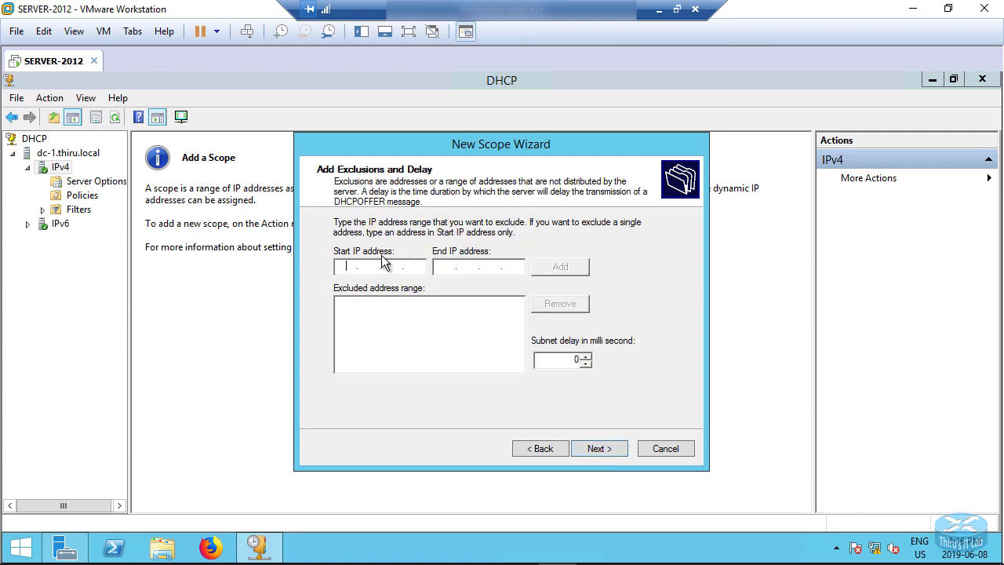
Skip address exclusions and set the lease duration to 7 days
{"action": "left_click", "coordinate": [341, 267]}
{"action": "left_click", "coordinate": [597, 449]}
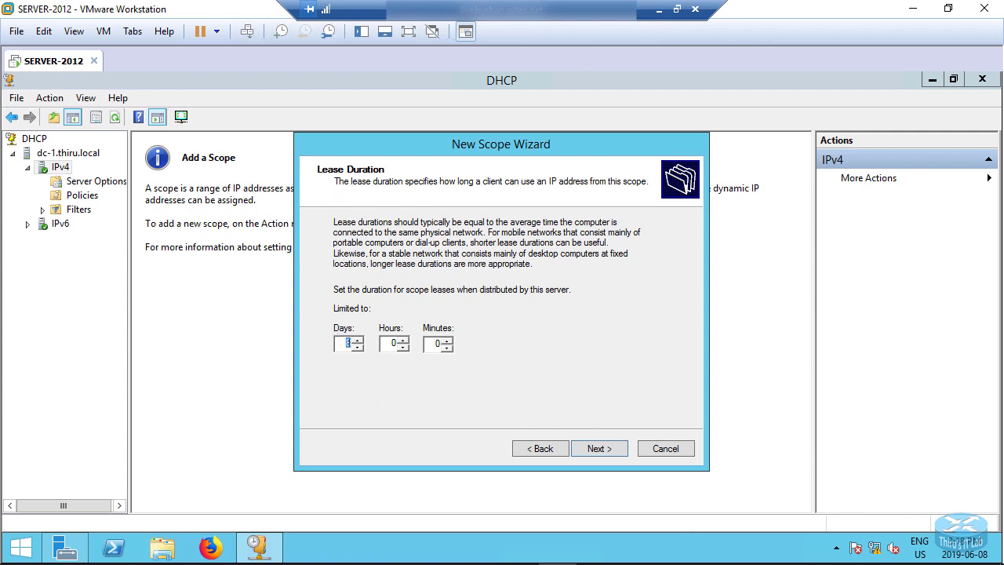
{"action": "type", "text": "7"}
{"action": "left_click", "coordinate": [595, 449]}
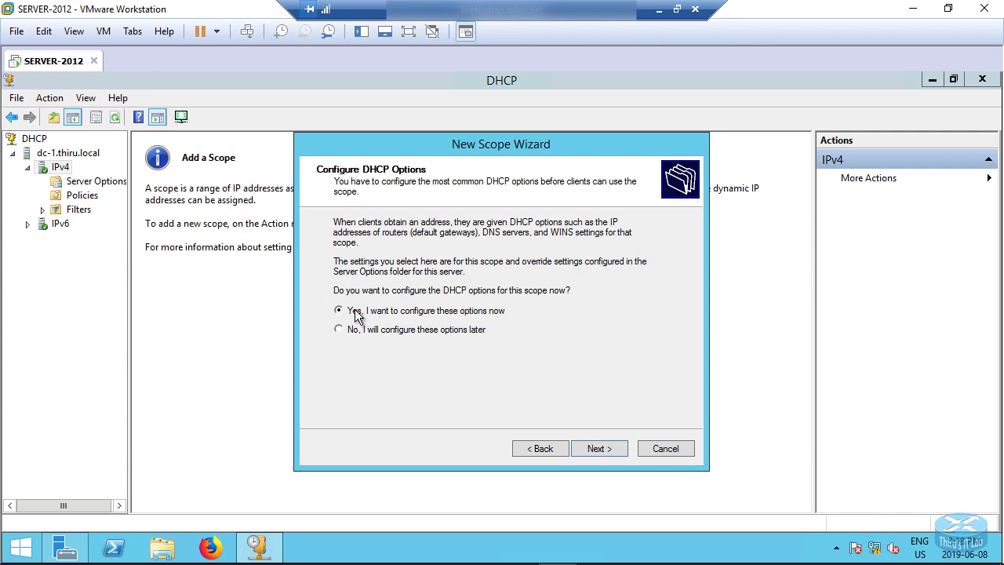
Choose to configure DHCP options now and add 10.0.0.1 as the default gateway router
{"action": "left_click", "coordinate": [607, 447]}
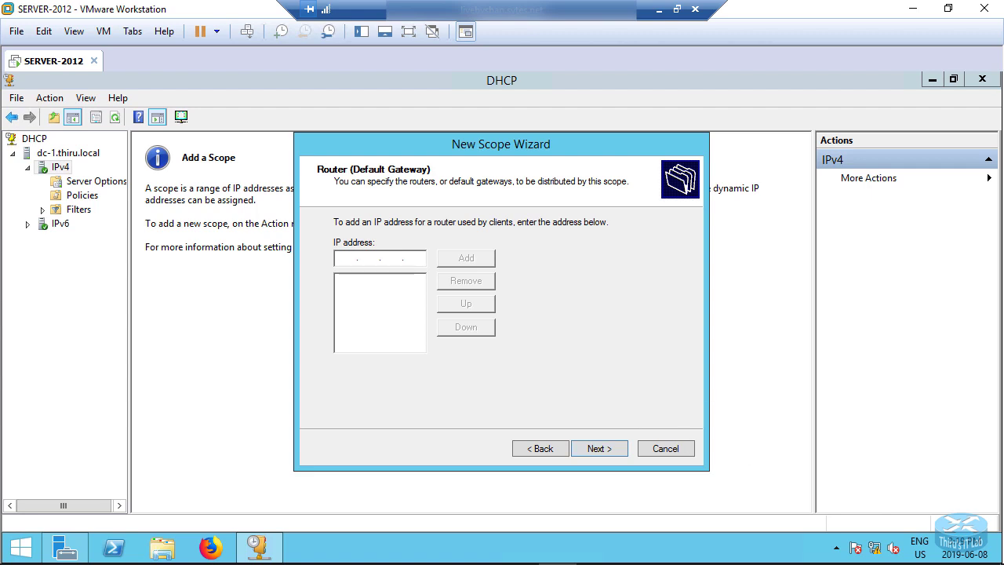
{"action": "type", "text": "10 . 0 . 0 . 1"}
{"action": "left_click", "coordinate": [464, 256]}
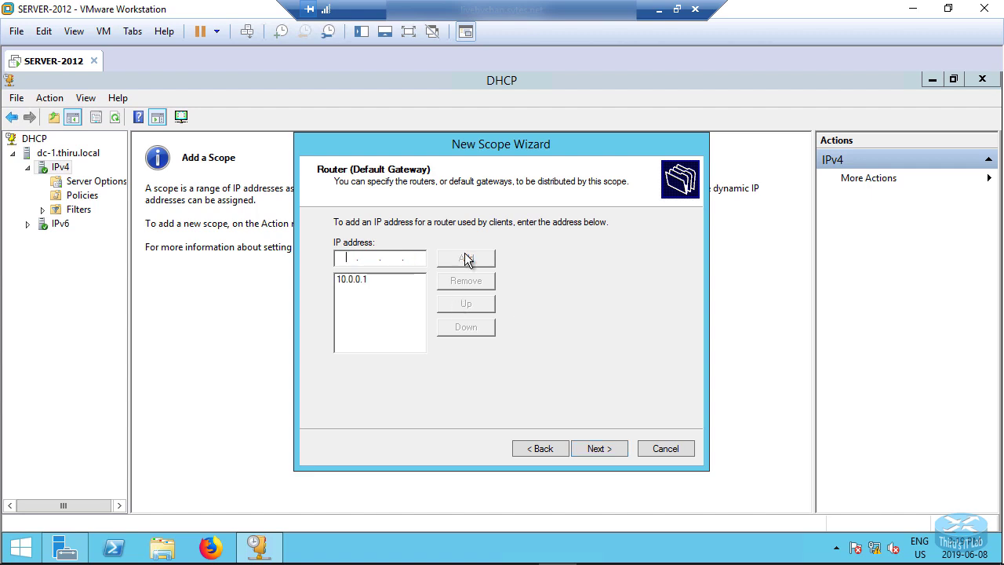
{"action": "left_click", "coordinate": [595, 447]}
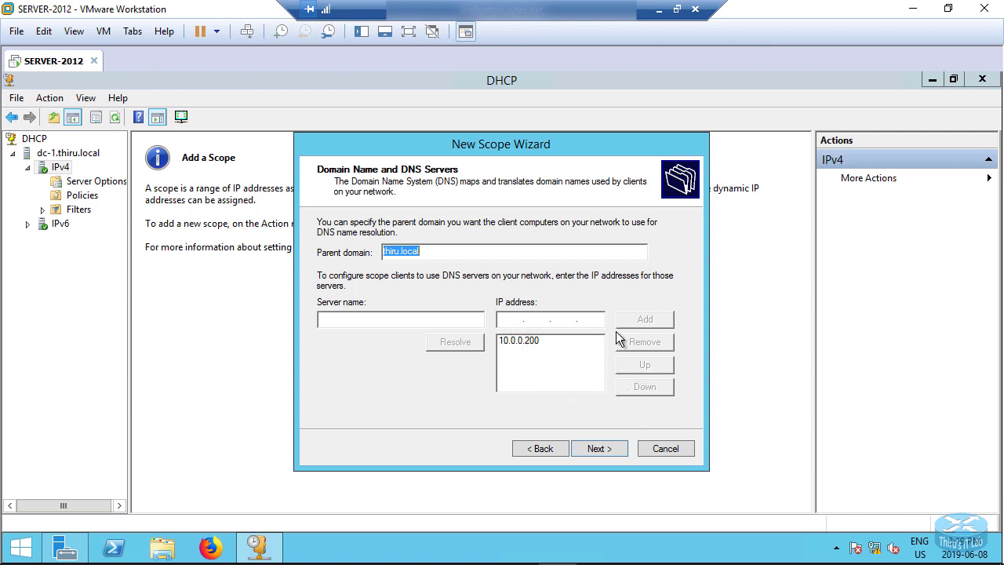
Finish the New Scope wizard with parent domain thiru.local, DNS server 10.0.0.200, no WINS servers, and the scope activated now
{"action": "left_click", "coordinate": [598, 449]}
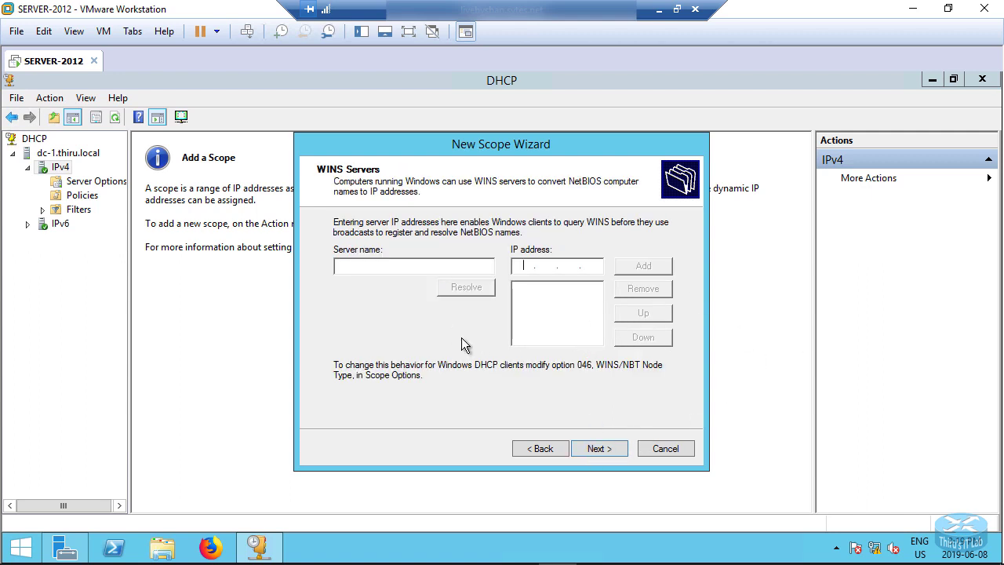
{"action": "left_click", "coordinate": [590, 446]}
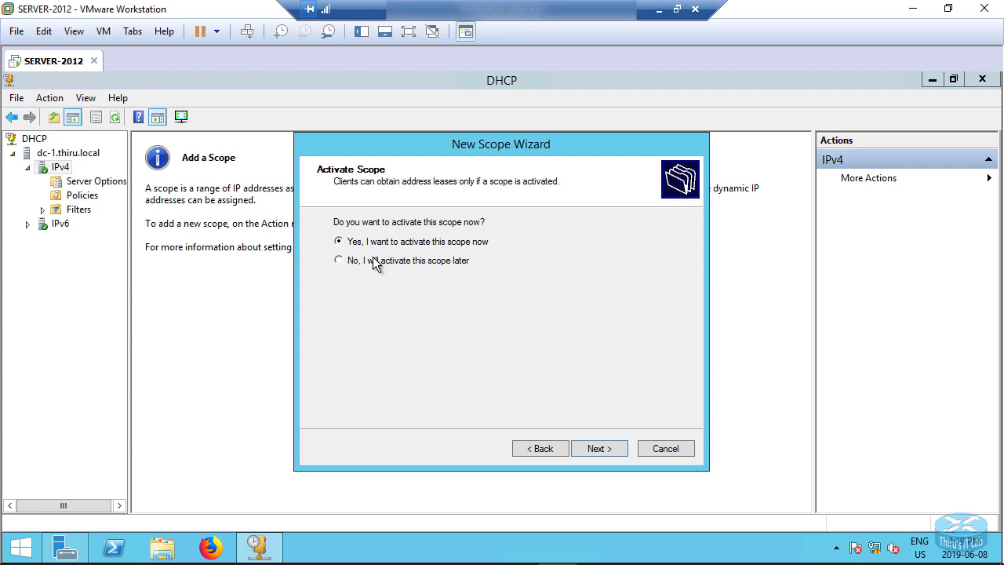
{"action": "left_click", "coordinate": [607, 450]}
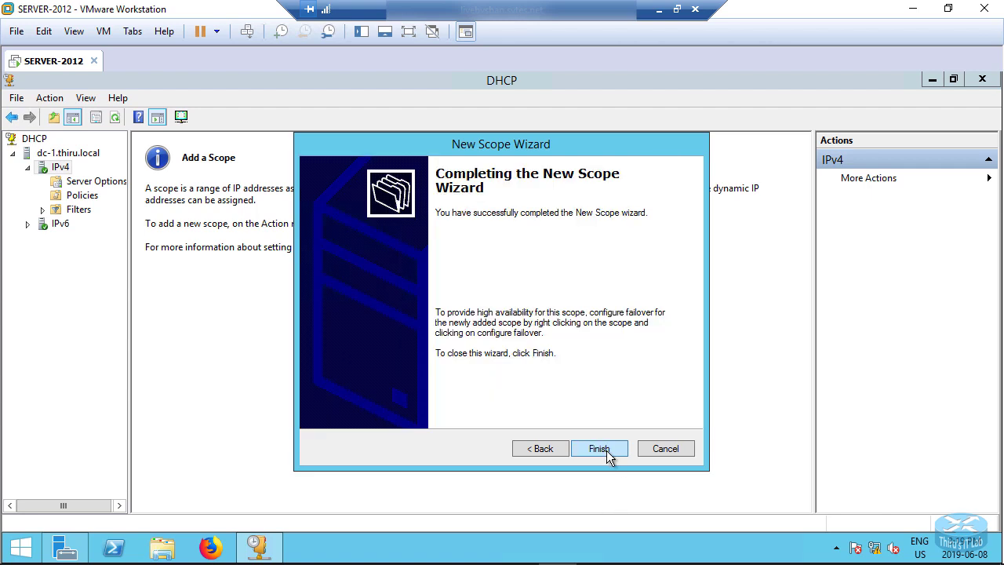
{"action": "left_click", "coordinate": [601, 449]}
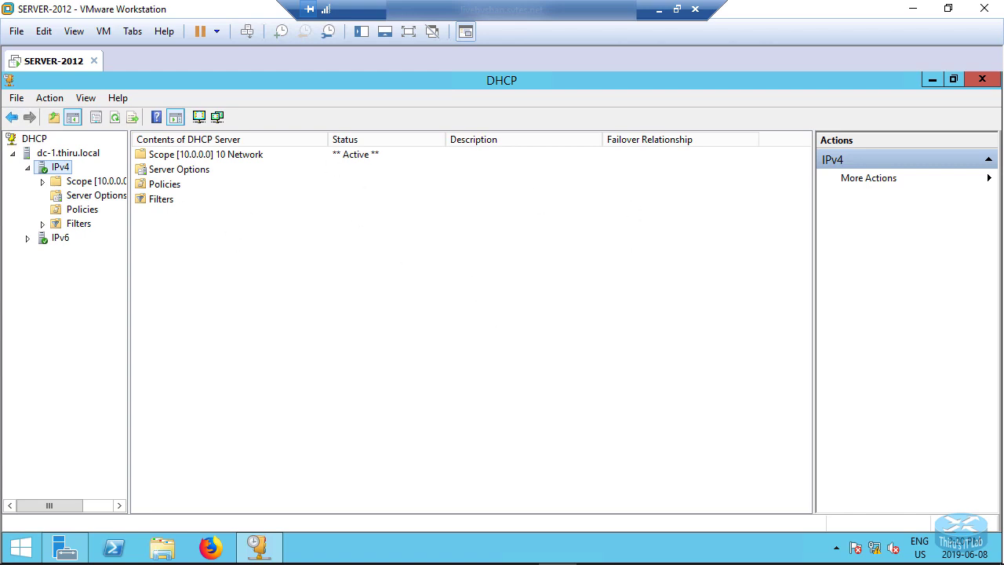
Expand the new 10 Network scope and review its address pool, address leases, reservations and scope options
{"action": "left_click", "coordinate": [43, 182]}
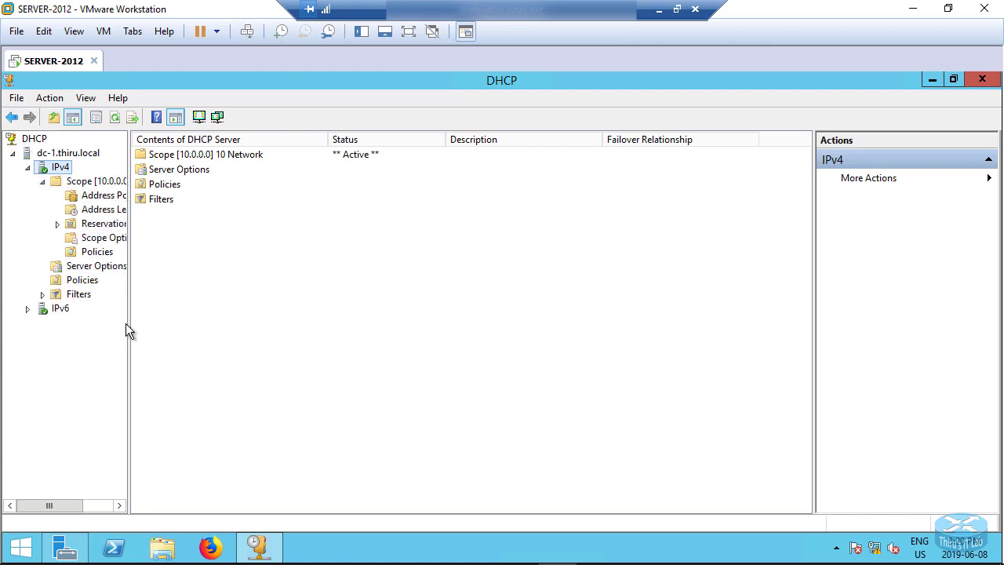
{"action": "left_click_drag", "start_coordinate": [128, 325], "coordinate": [193, 339]}
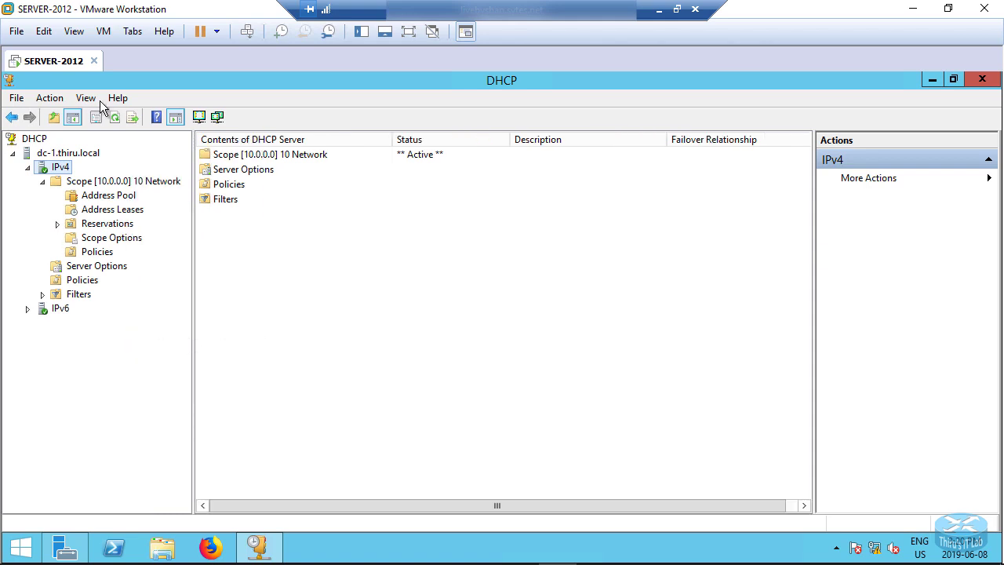
{"action": "left_click", "coordinate": [116, 197]}
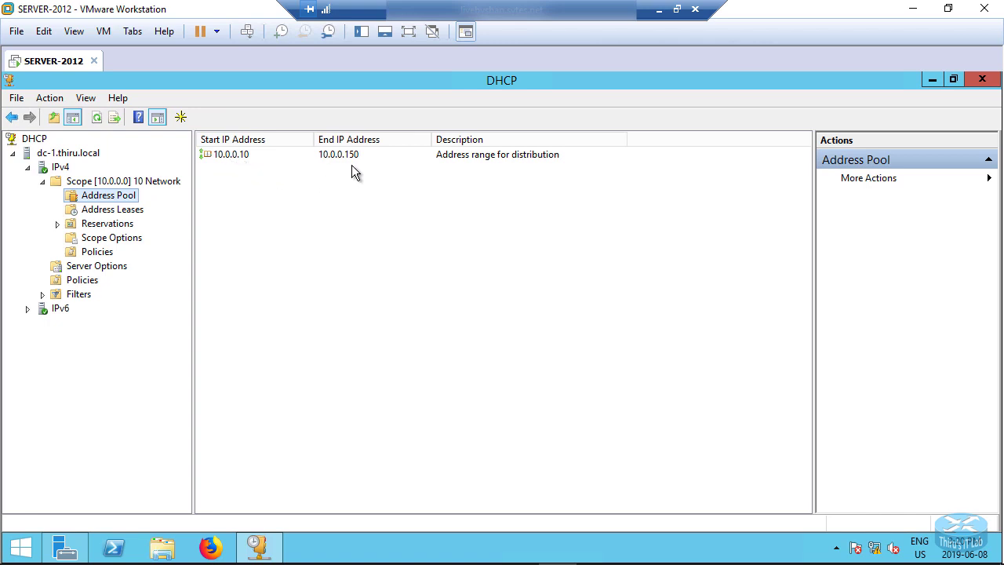
{"action": "left_click", "coordinate": [108, 210]}
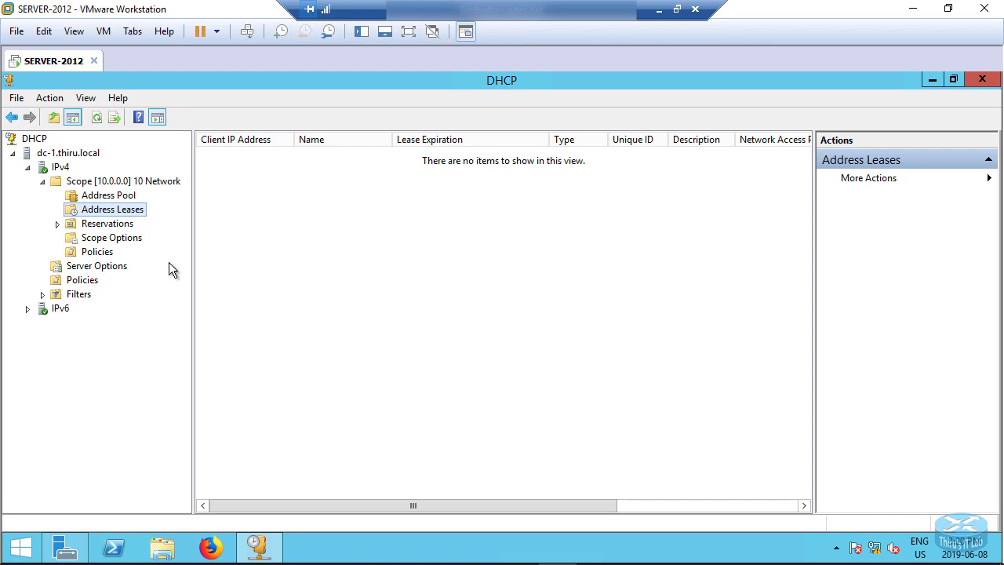
{"action": "left_click", "coordinate": [102, 240]}
{"action": "left_click", "coordinate": [110, 225]}
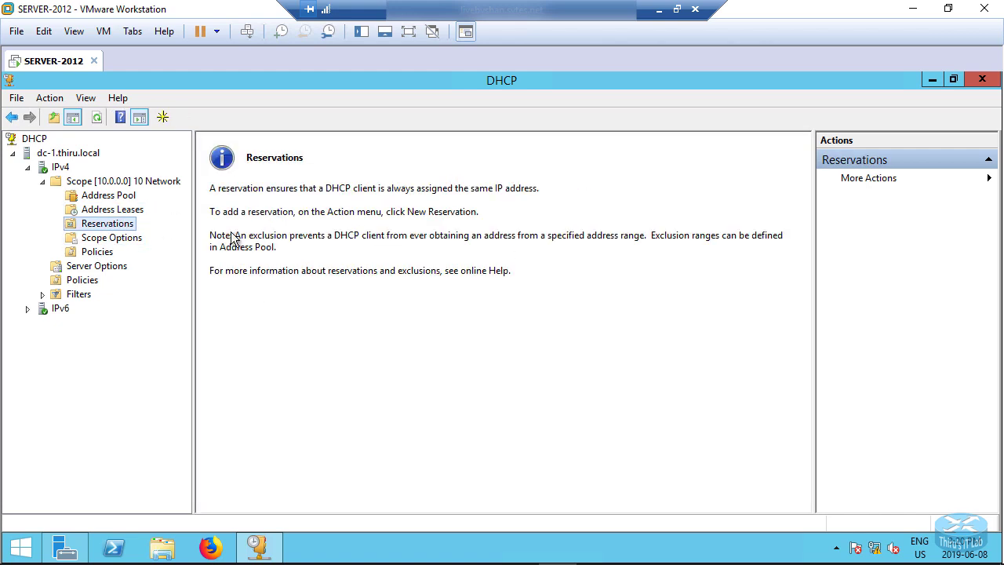
{"action": "left_click", "coordinate": [102, 239]}
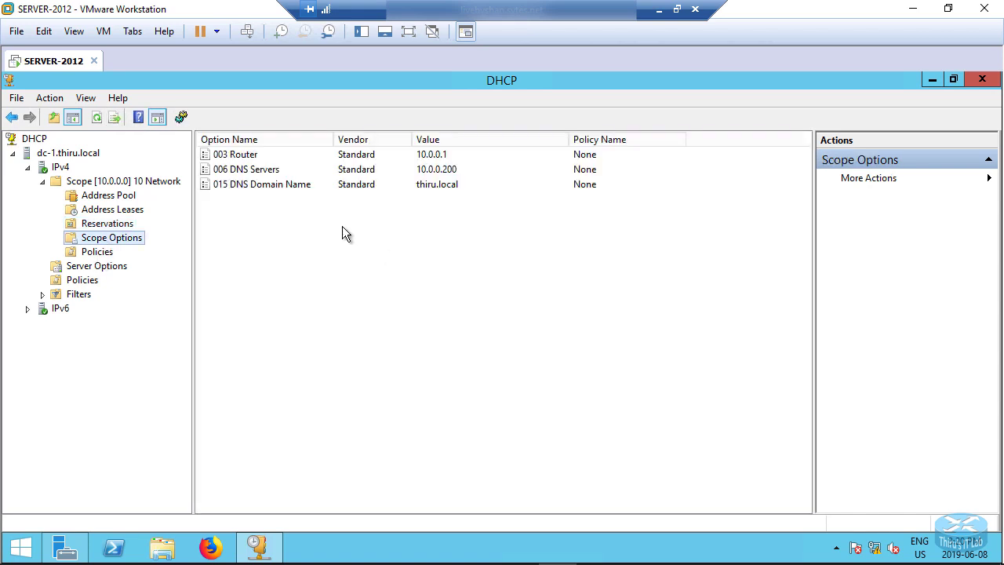
{"action": "left_click", "coordinate": [92, 196]}
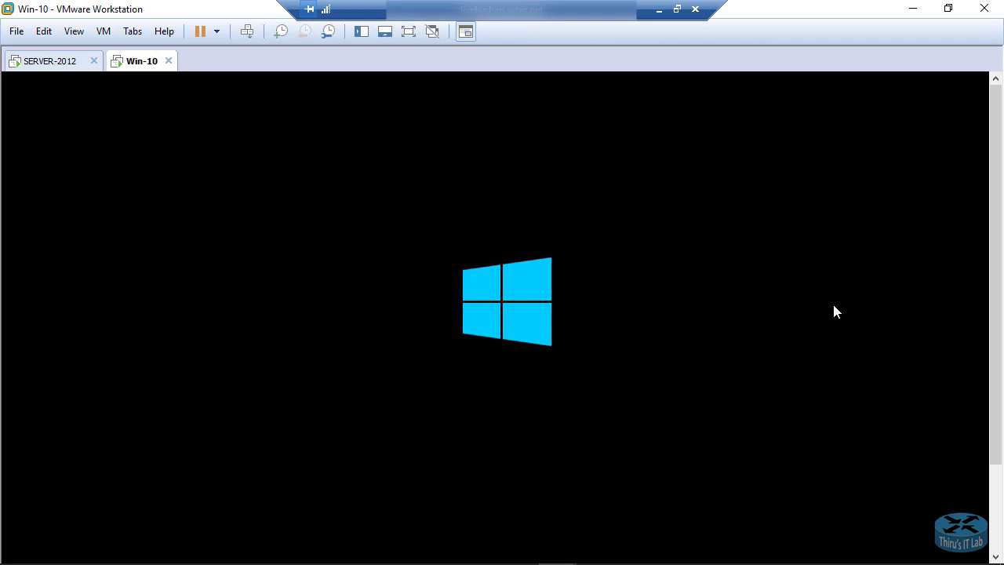
Switch to the Win-10 virtual machine and sign in with the account password
{"action": "left_click", "coordinate": [35, 63]}
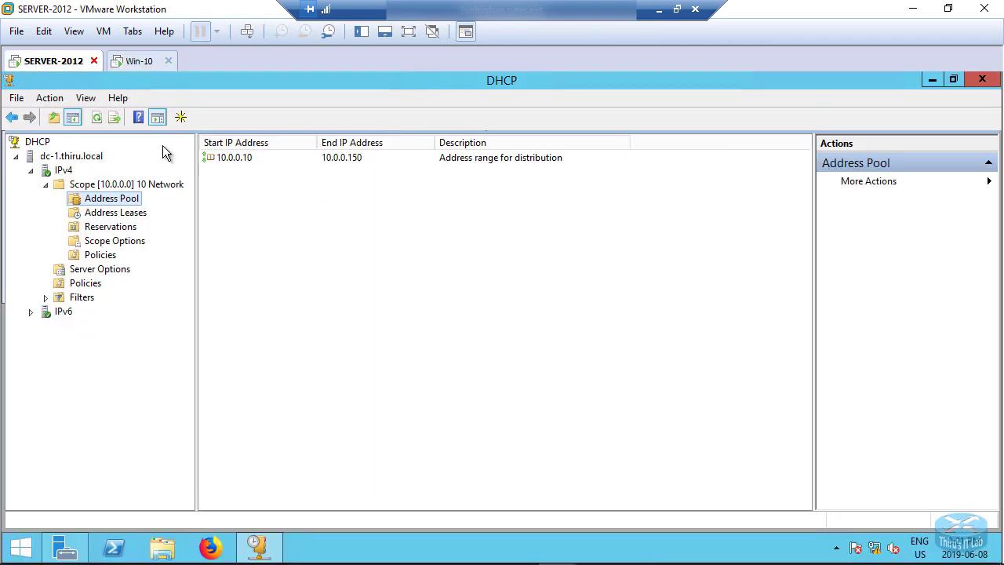
{"action": "left_click", "coordinate": [136, 63]}
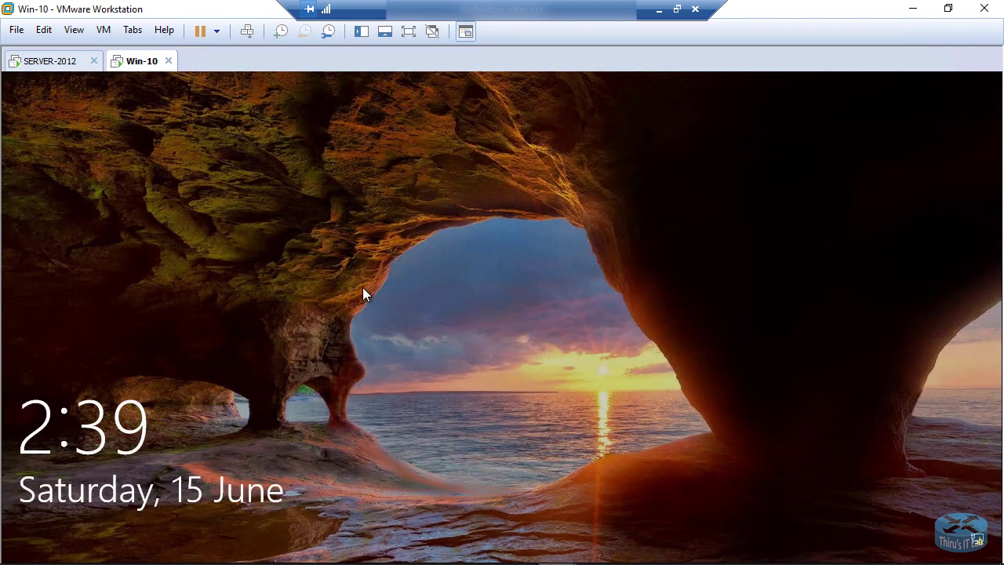
{"action": "left_click", "coordinate": [362, 287]}
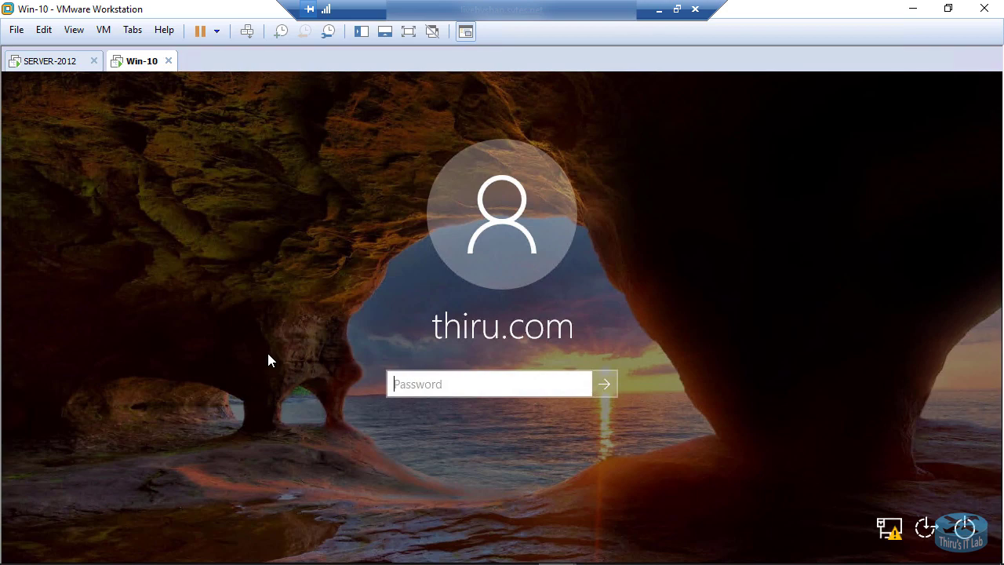
{"action": "type", "text": "••••••••"}
{"action": "key", "text": "Return"}
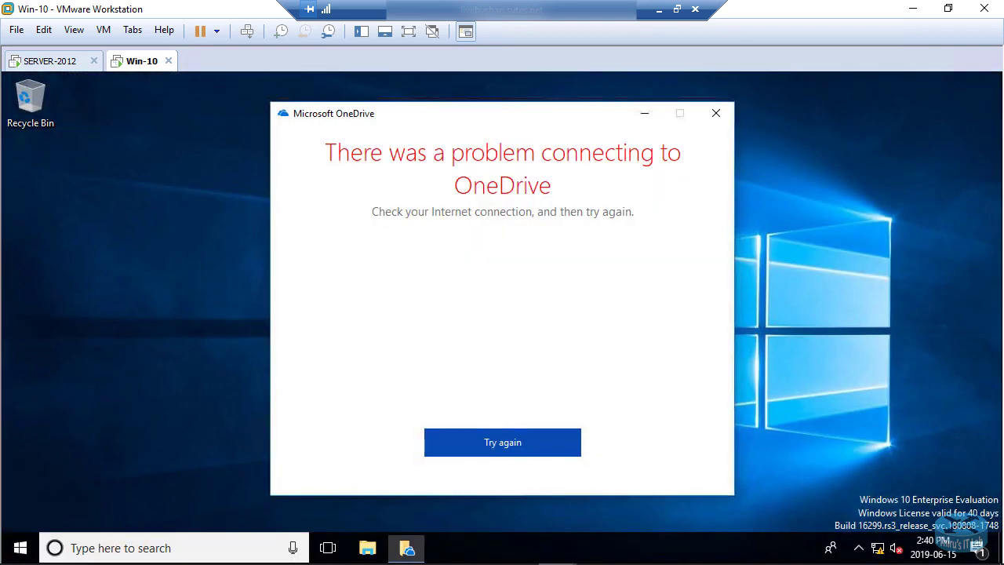
Close the OneDrive error window and open a Command Prompt by running cmd
{"action": "left_click", "coordinate": [716, 113]}
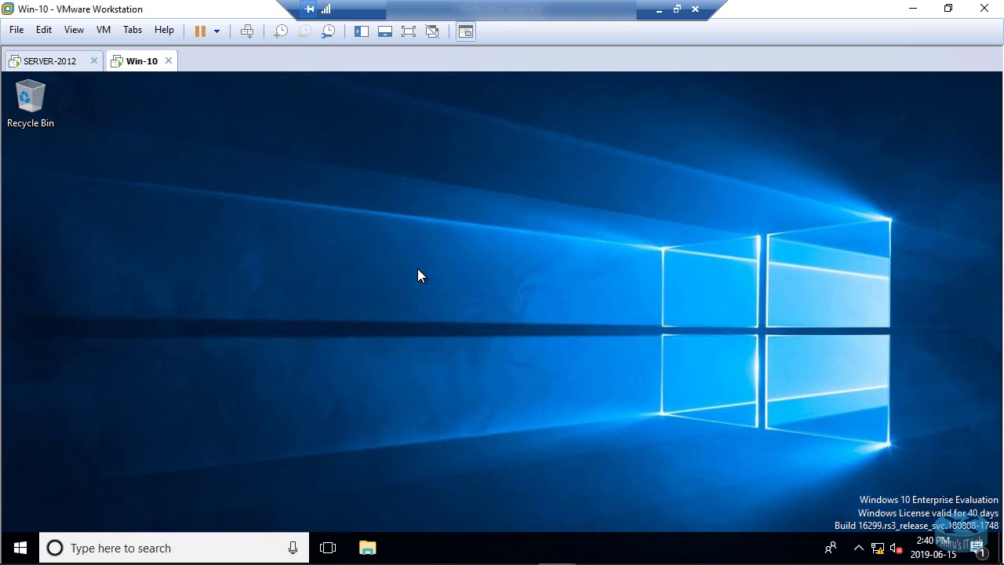
{"action": "key", "text": "super+r"}
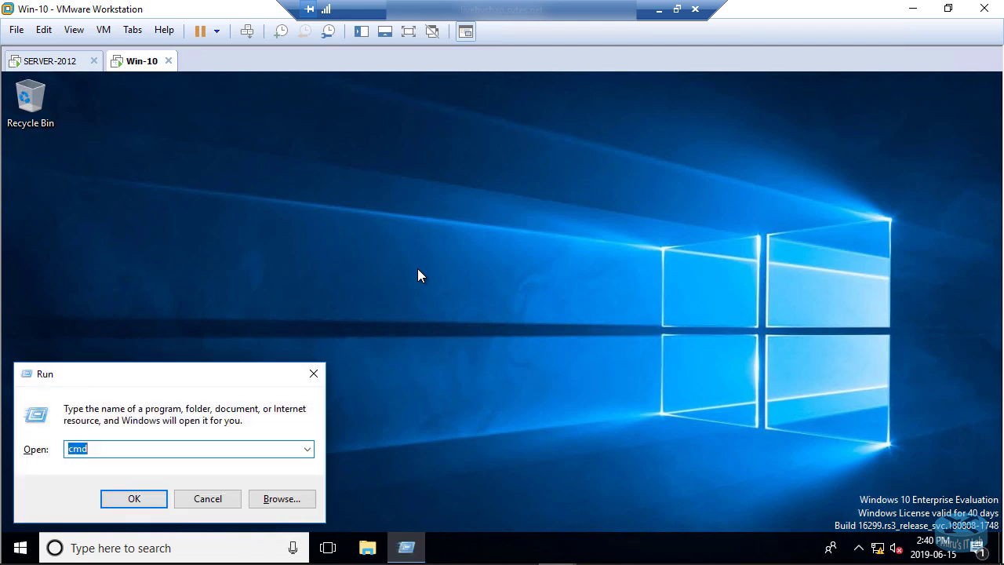
{"action": "key", "text": "Return"}
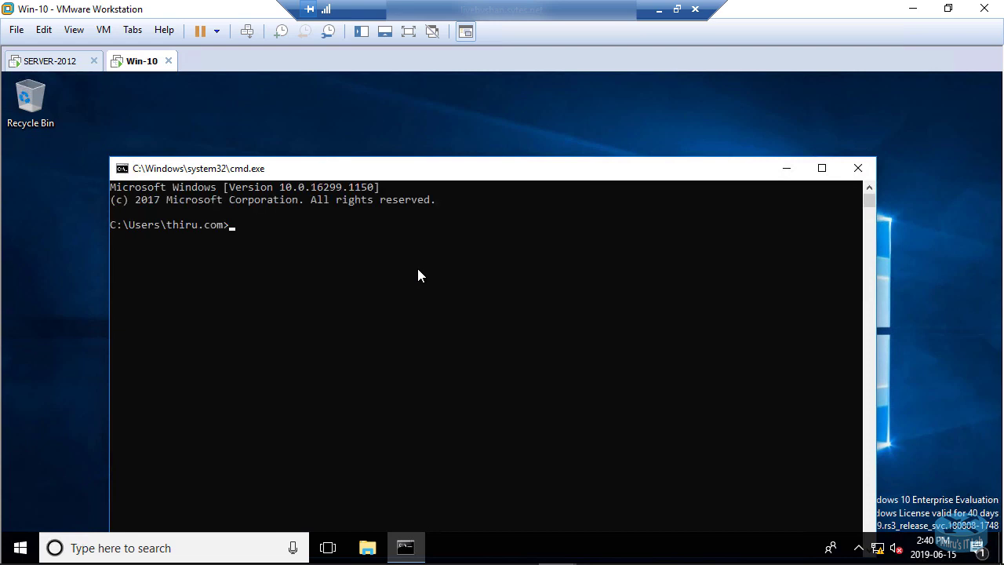
Run ipconfig in the Command Prompt to check the client's IP configuration
{"action": "type", "text": "ipcon"}
{"action": "type", "text": "fffffffff"}
{"action": "key", "text": "BackSpace"}
{"action": "key", "text": "BackSpace"}
{"action": "key", "text": "BackSpace"}
{"action": "key", "text": "BackSpace"}
{"action": "key", "text": "BackSpace"}
{"action": "key", "text": "BackSpace"}
{"action": "key", "text": "BackSpace"}
{"action": "key", "text": "BackSpace"}
{"action": "type", "text": "ig"}
{"action": "key", "text": "Return"}
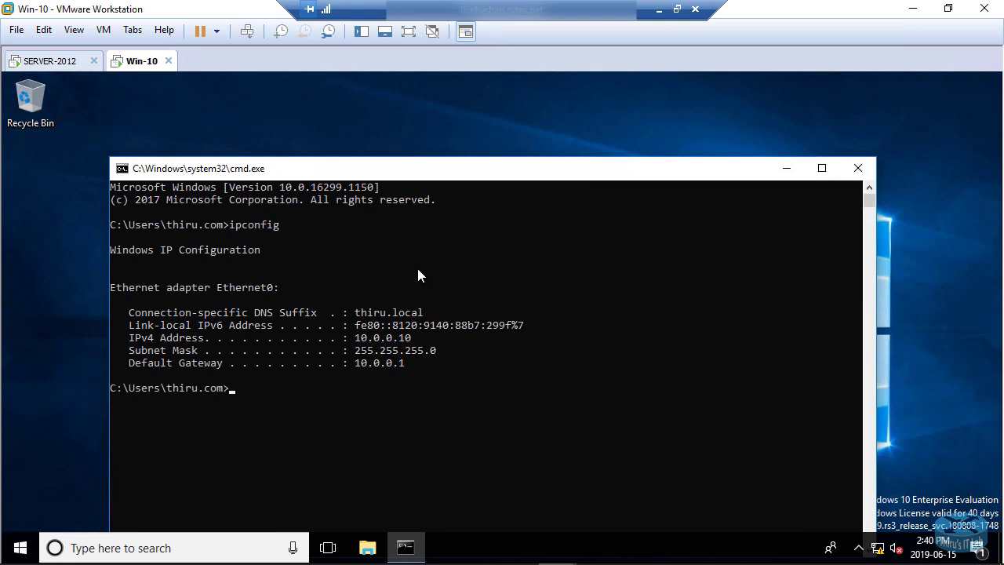
Run ipconfig /all to view the client's full DHCP lease details
{"action": "type", "text": "pconfig //////////all"}
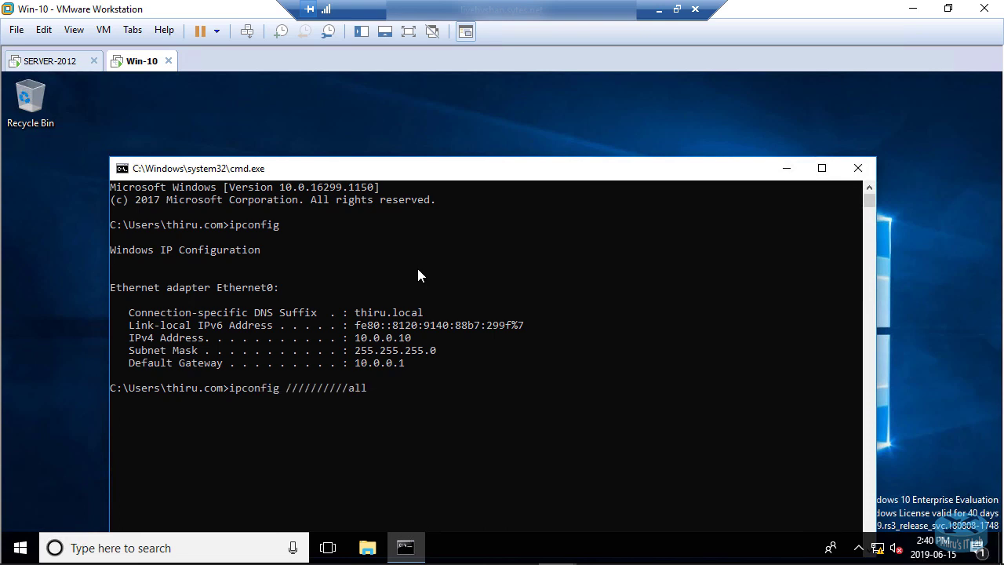
{"action": "key", "text": "BackSpace"}
{"action": "key", "text": "BackSpace"}
{"action": "key", "text": "BackSpace"}
{"action": "key", "text": "BackSpace"}
{"action": "key", "text": "BackSpace"}
{"action": "key", "text": "BackSpace"}
{"action": "key", "text": "BackSpace"}
{"action": "key", "text": "BackSpace"}
{"action": "key", "text": "BackSpace"}
{"action": "key", "text": "BackSpace"}
{"action": "type", "text": "all"}
{"action": "key", "text": "Return"}
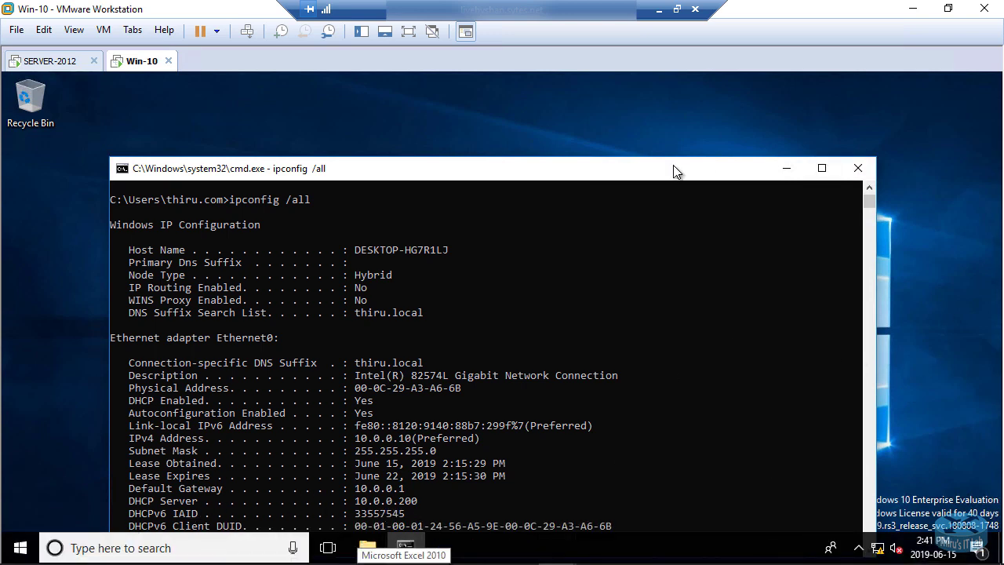
{"action": "left_click_drag", "start_coordinate": [675, 170], "coordinate": [681, 134]}
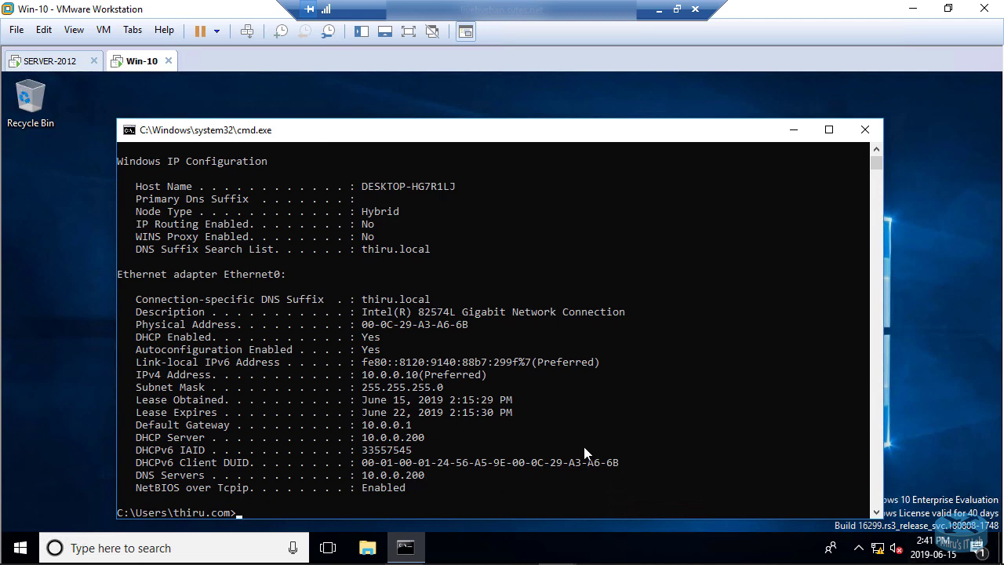
On the server, reopen the DHCP console from Server Manager Tools and examine the scope's address pool and address leases
{"action": "left_click", "coordinate": [45, 61]}
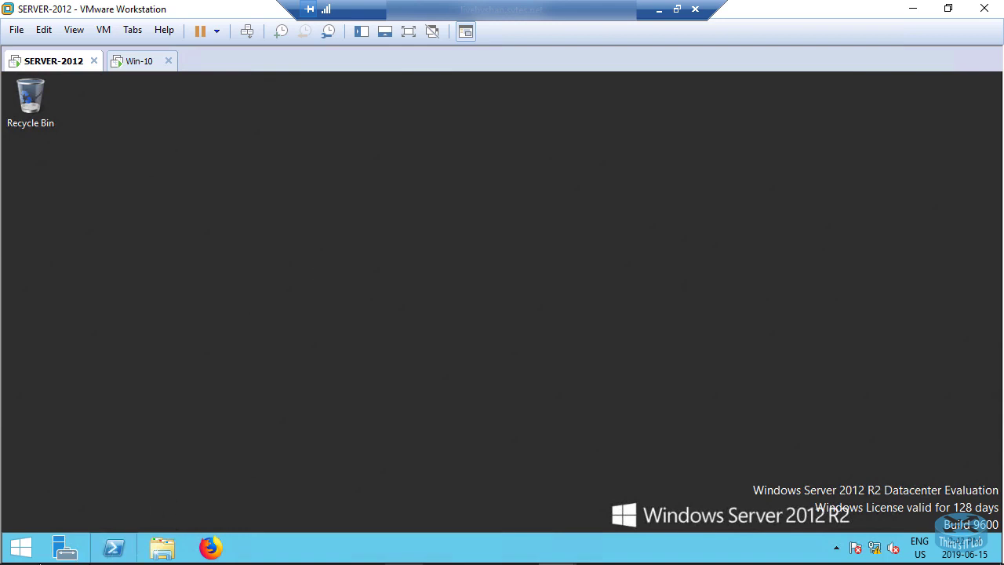
{"action": "left_click", "coordinate": [66, 550]}
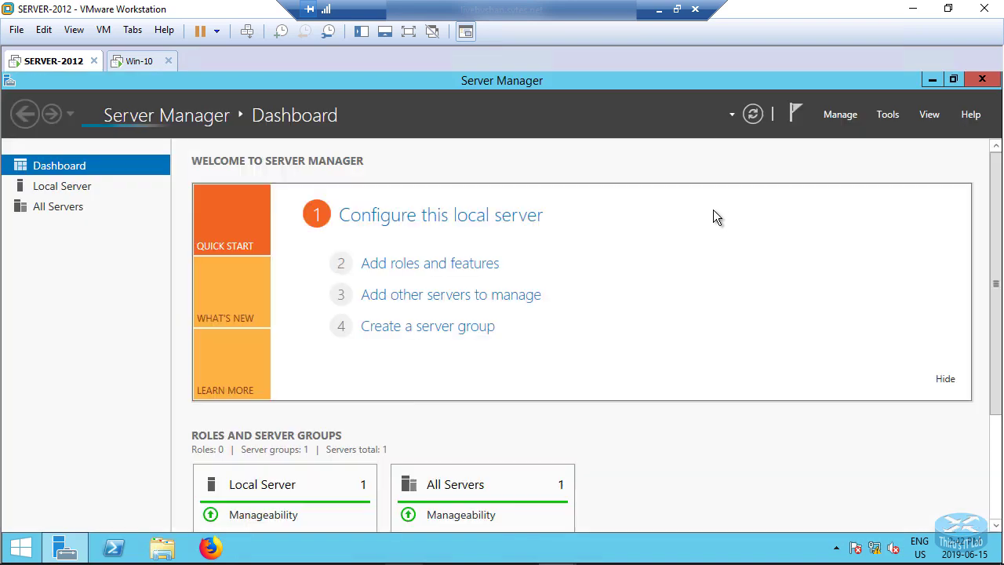
{"action": "left_click", "coordinate": [884, 116]}
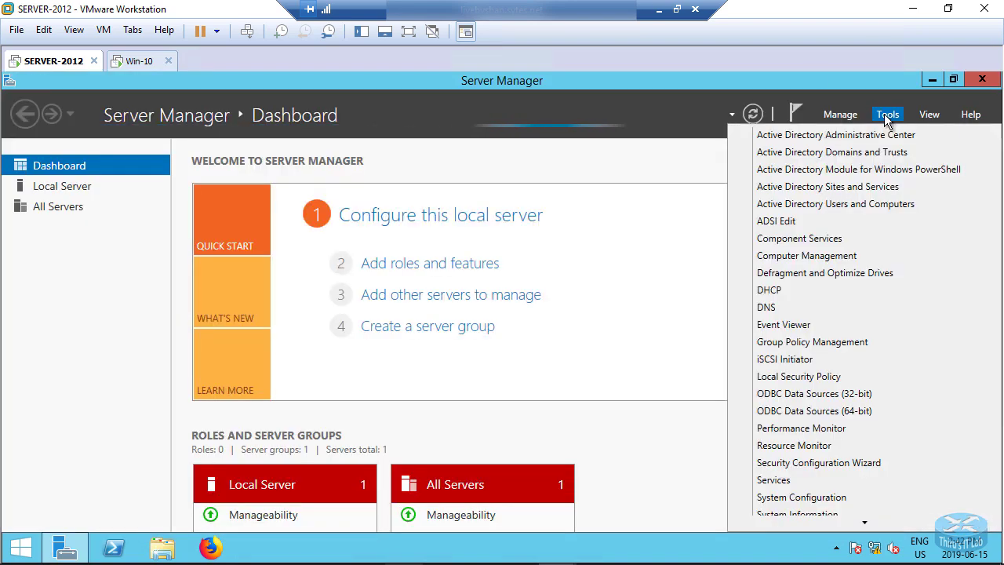
{"action": "left_click", "coordinate": [769, 289]}
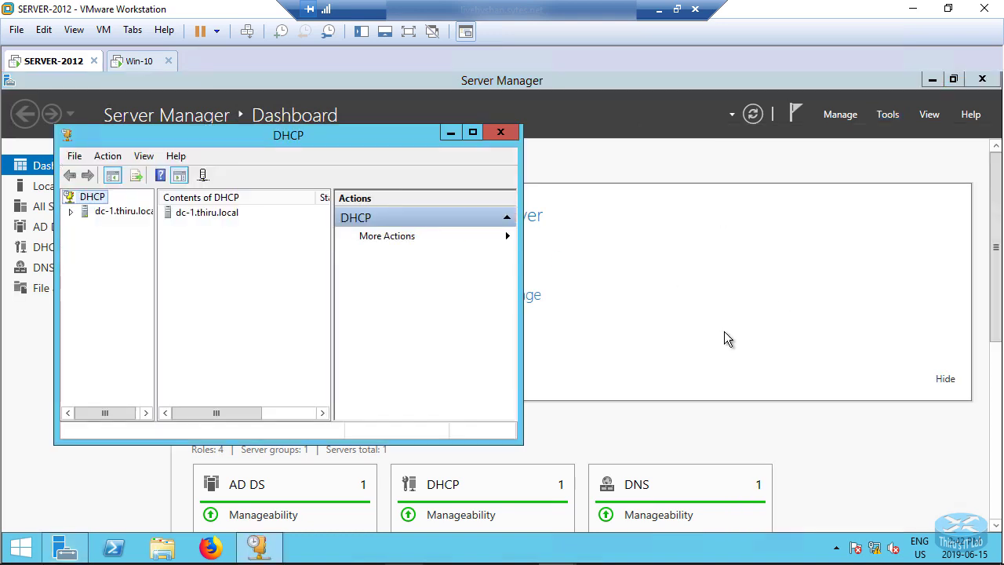
{"action": "left_click", "coordinate": [473, 134]}
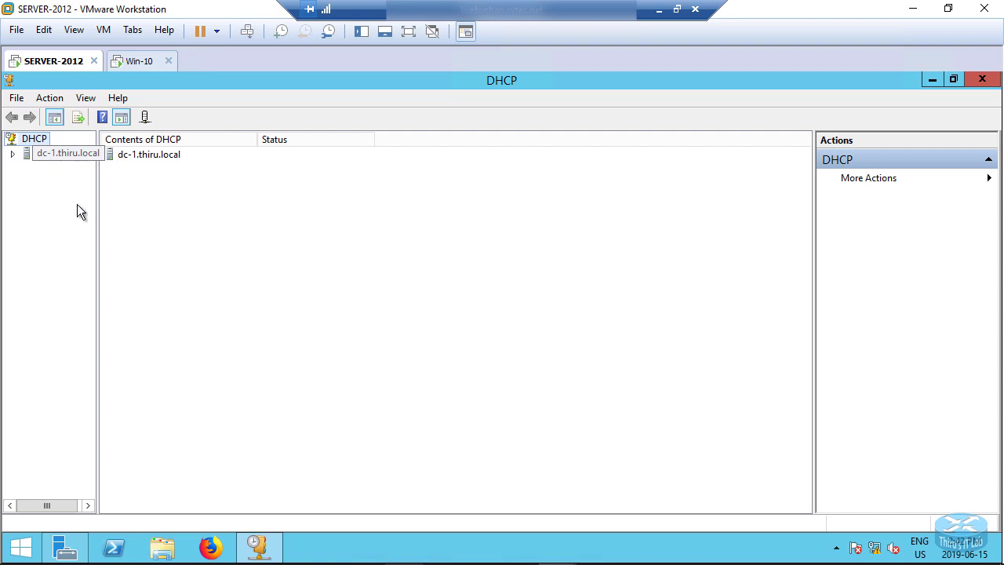
{"action": "left_click_drag", "start_coordinate": [97, 240], "coordinate": [188, 246]}
{"action": "left_click", "coordinate": [12, 154]}
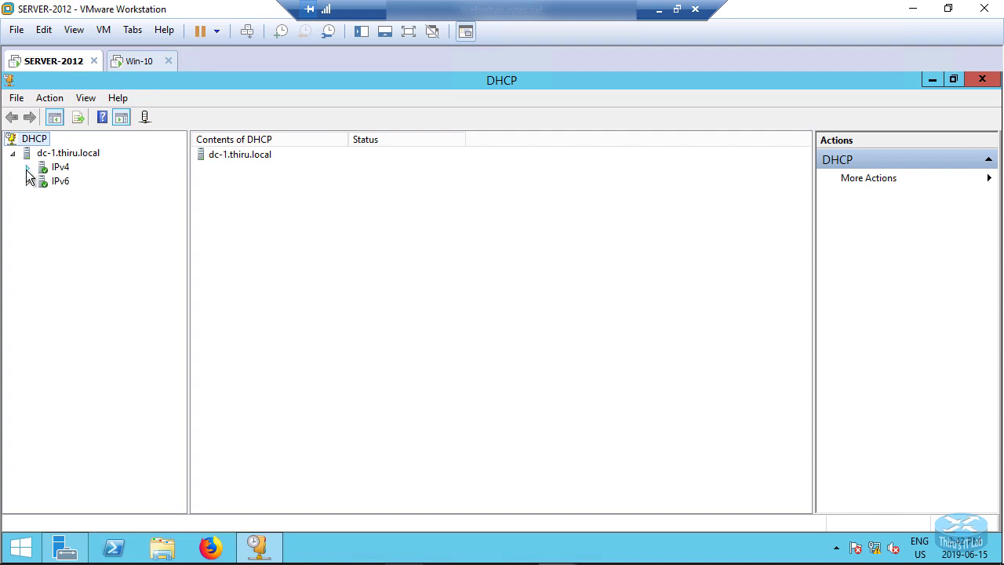
{"action": "left_click", "coordinate": [27, 169]}
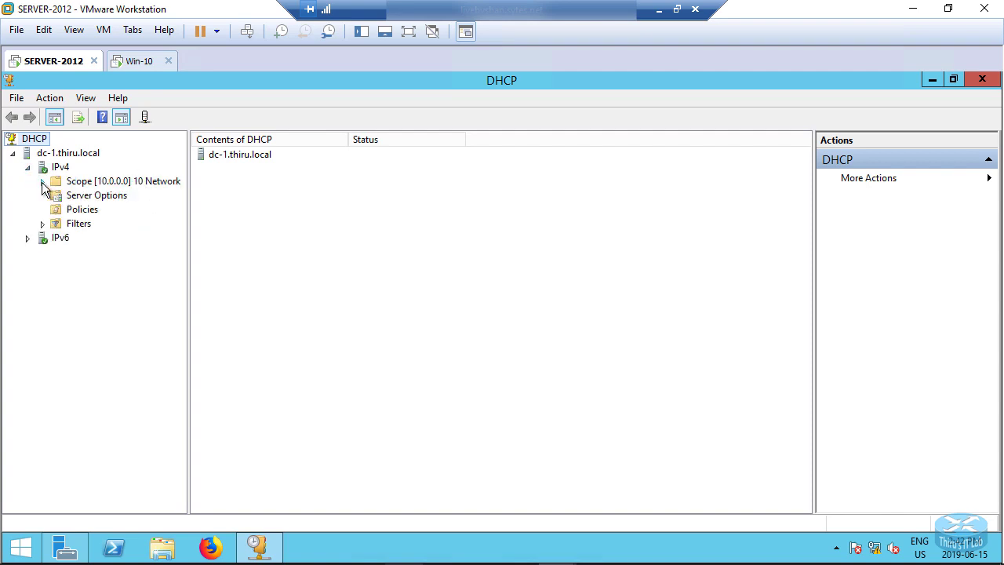
{"action": "left_click", "coordinate": [41, 182]}
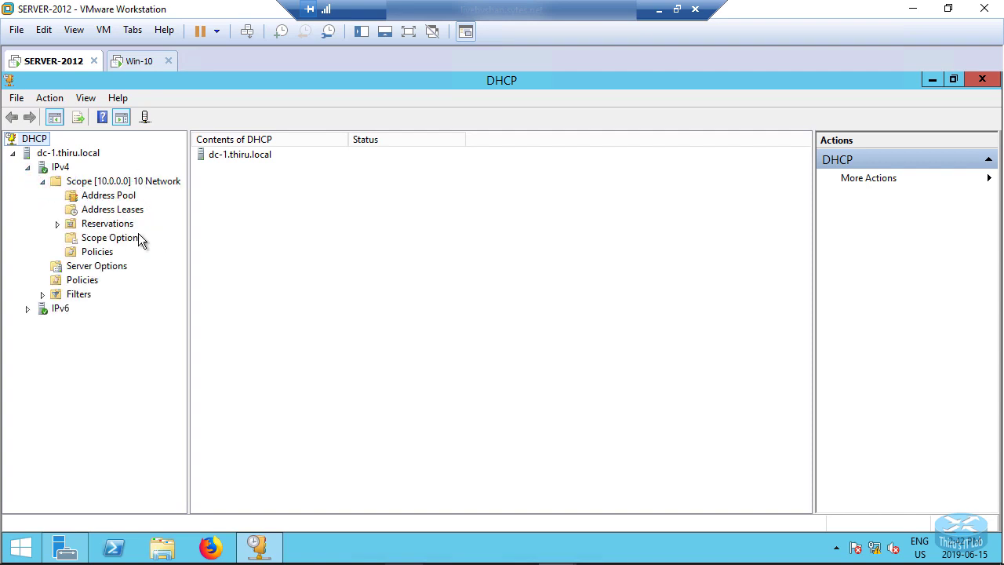
{"action": "left_click", "coordinate": [94, 197]}
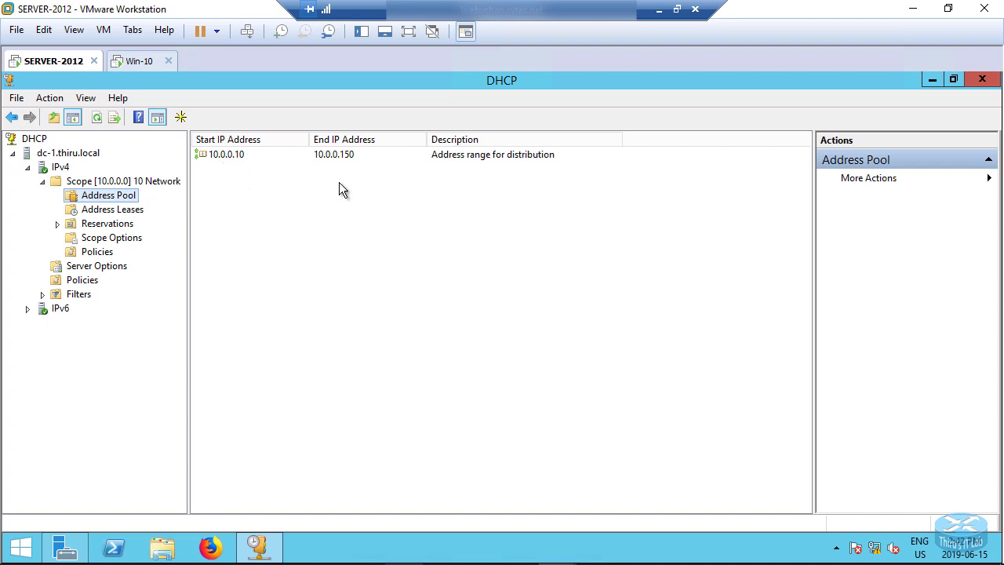
{"action": "left_click", "coordinate": [102, 209]}
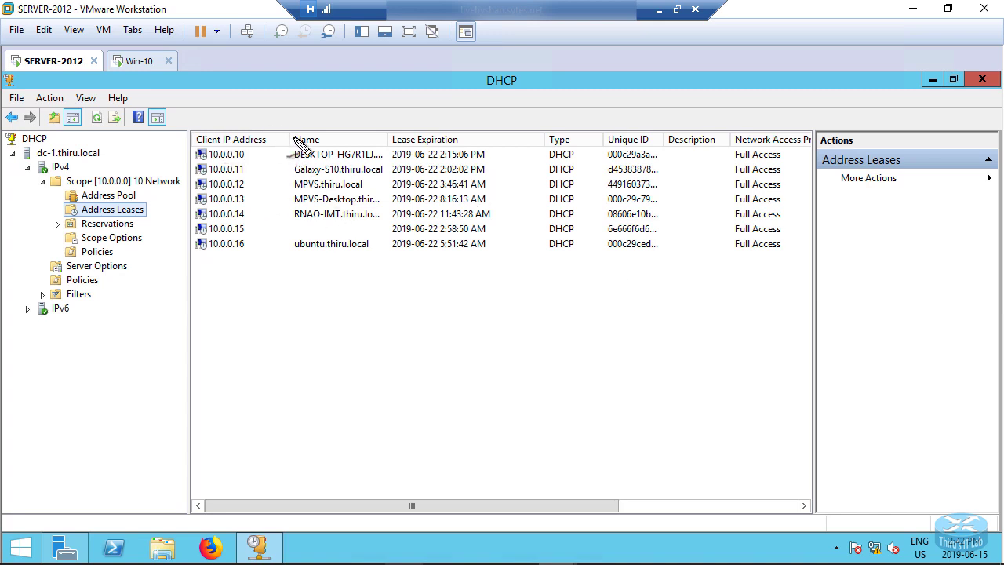
{"action": "mouse_move", "coordinate": [302, 146]}
{"action": "left_mouse_down"}
{"action": "mouse_move", "coordinate": [240, 132]}
{"action": "mouse_move", "coordinate": [197, 140]}
{"action": "mouse_move", "coordinate": [192, 165]}
{"action": "mouse_move", "coordinate": [480, 164]}
{"action": "mouse_move", "coordinate": [439, 142]}
{"action": "mouse_move", "coordinate": [290, 136]}
{"action": "left_mouse_up"}
Compare the client's ipconfig output with the scope's address leases list, widening the lease columns
{"action": "left_click", "coordinate": [134, 61]}
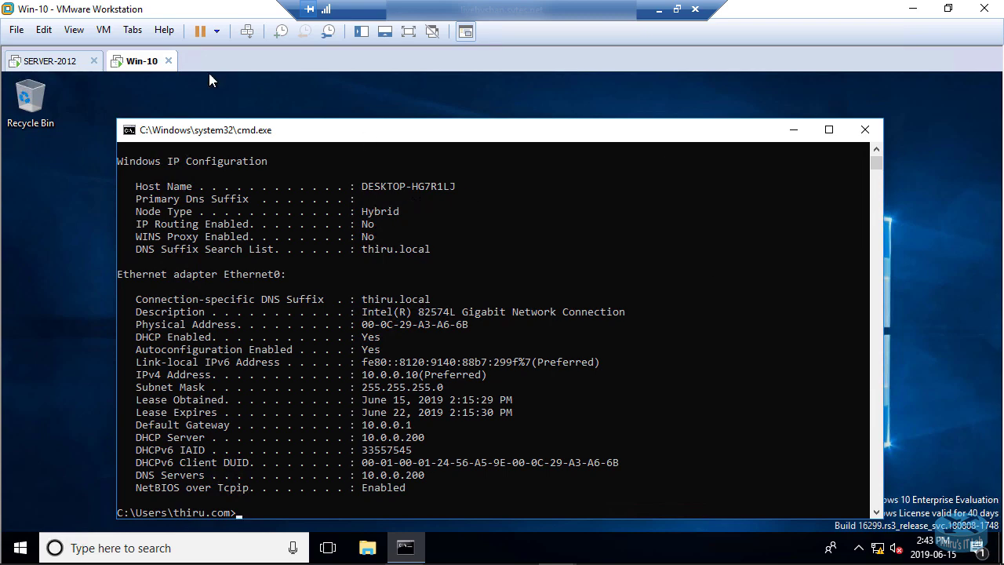
{"action": "left_click", "coordinate": [48, 63]}
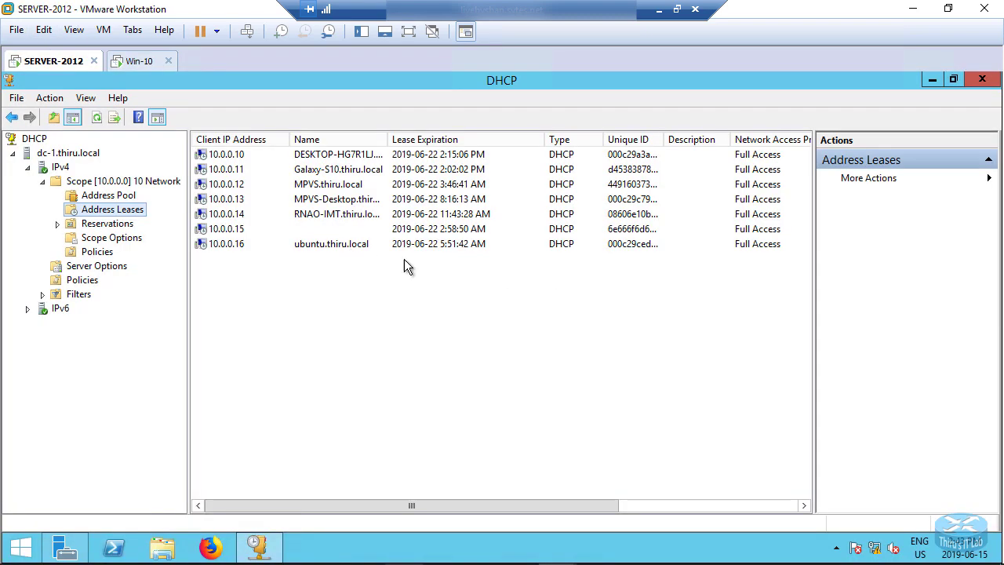
{"action": "left_click_drag", "start_coordinate": [388, 141], "coordinate": [459, 153]}
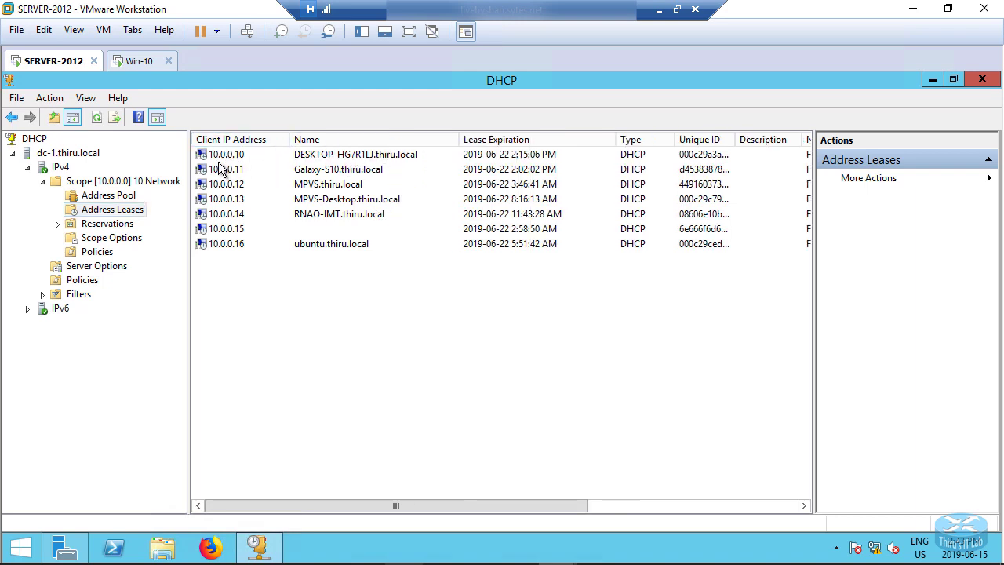
{"action": "left_click", "coordinate": [130, 60]}
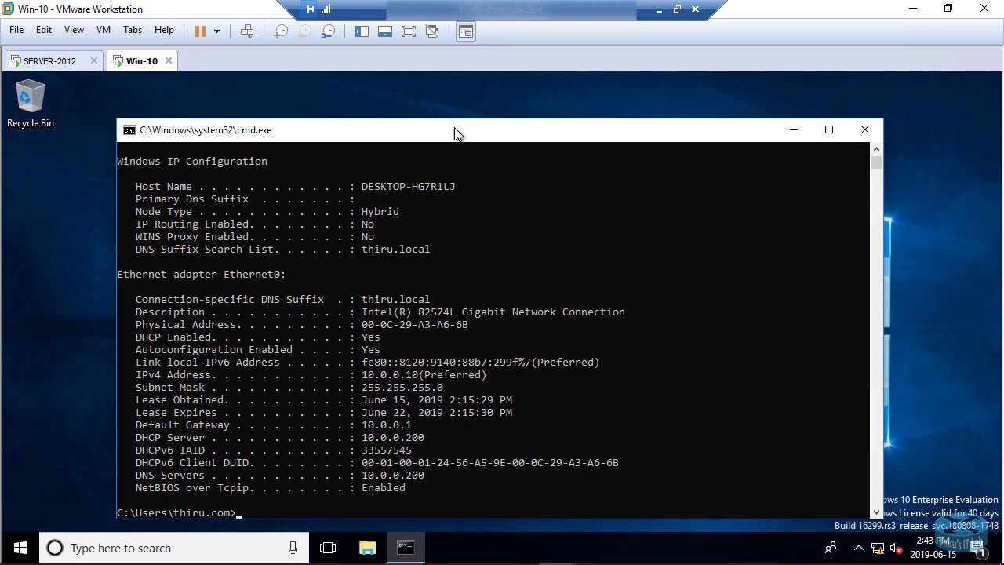
{"action": "left_click", "coordinate": [43, 61]}
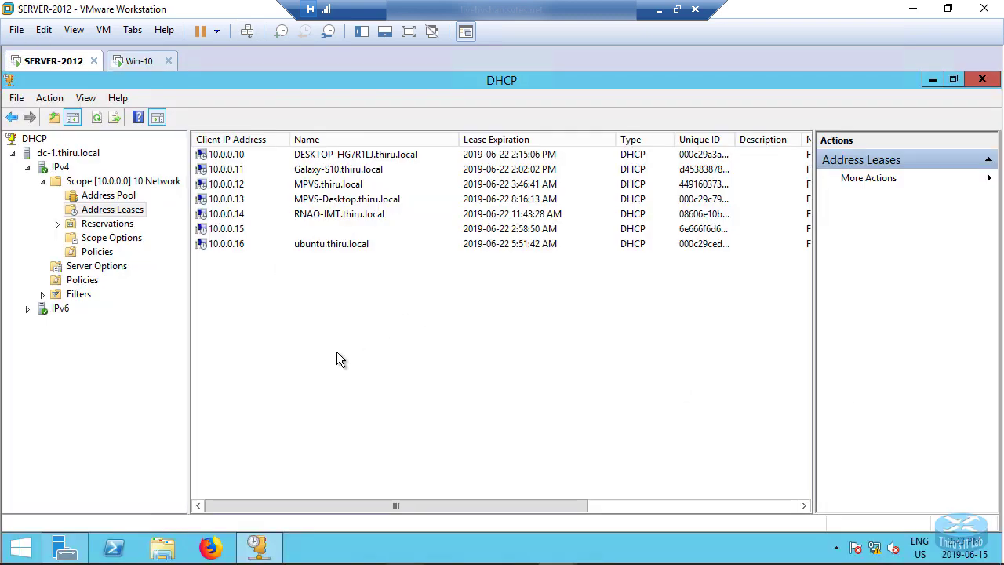